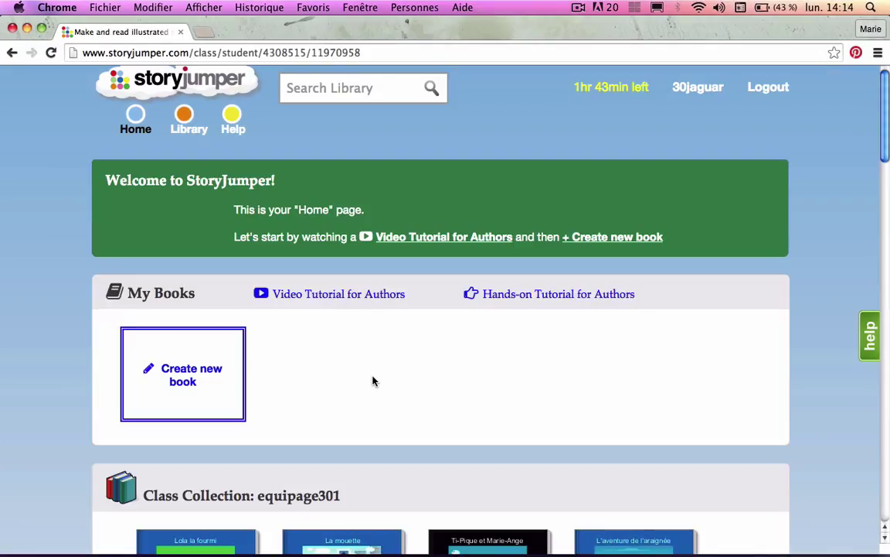
- Create a new book and add the black robot, purple flying saucer and orange three-eyed alien from the Aliens theme to its props
left_click(203, 371)
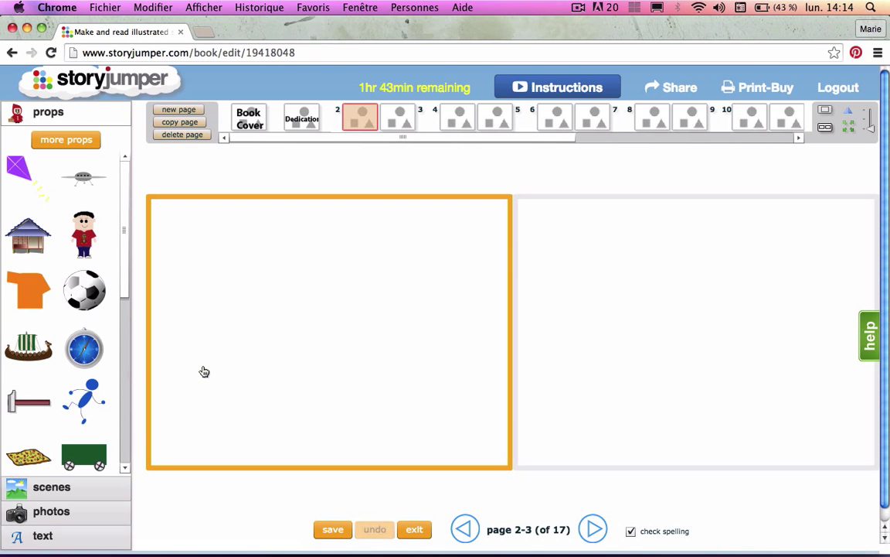
left_click(88, 143)
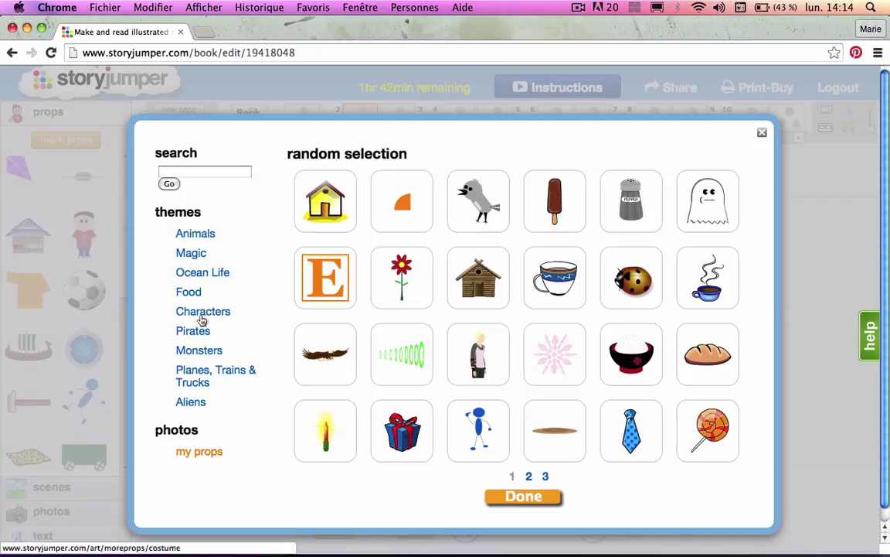
left_click(198, 405)
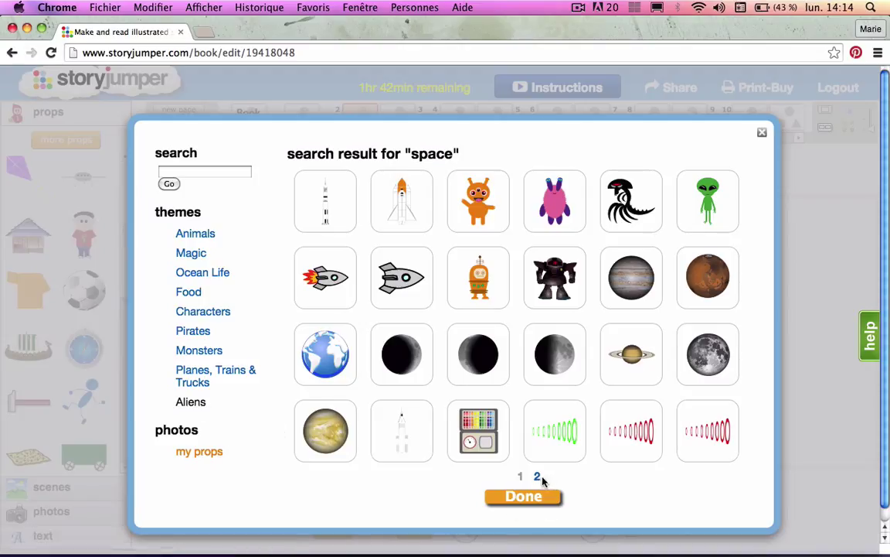
left_click(538, 477)
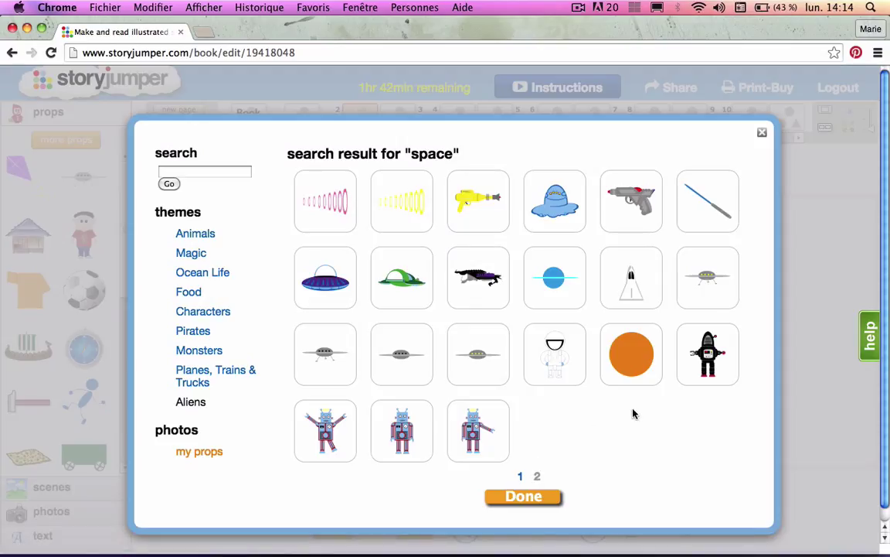
left_click(704, 369)
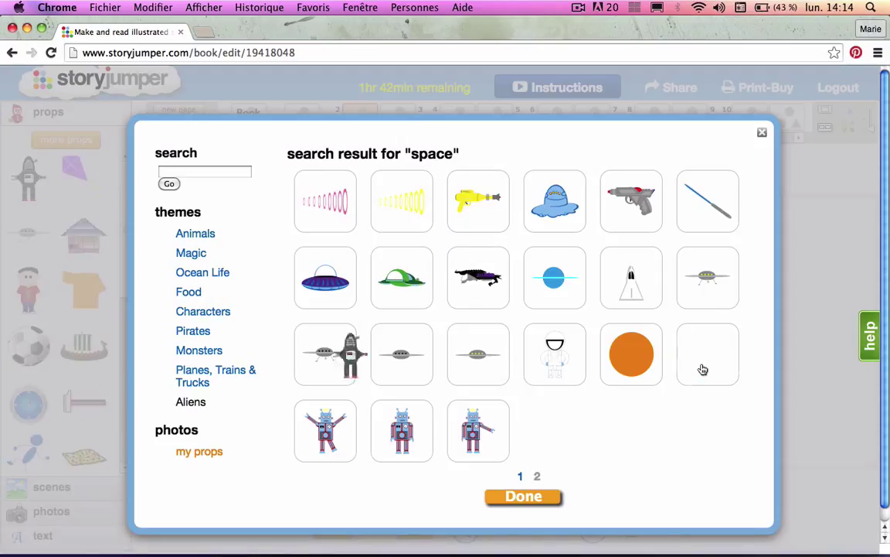
left_click(334, 287)
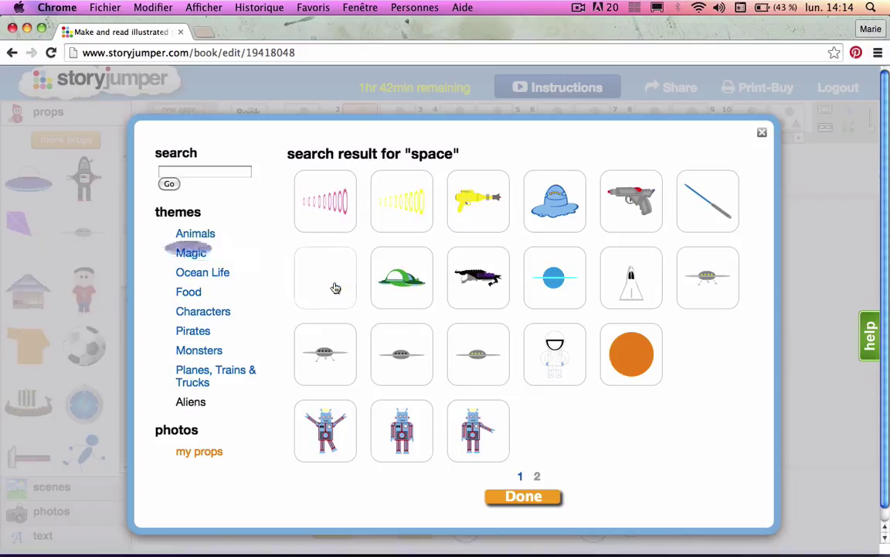
left_click(522, 479)
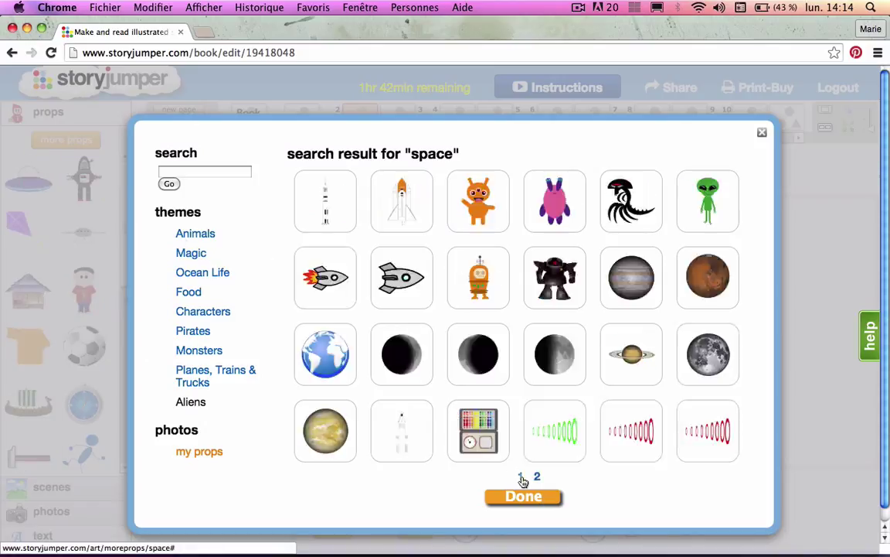
left_click(480, 219)
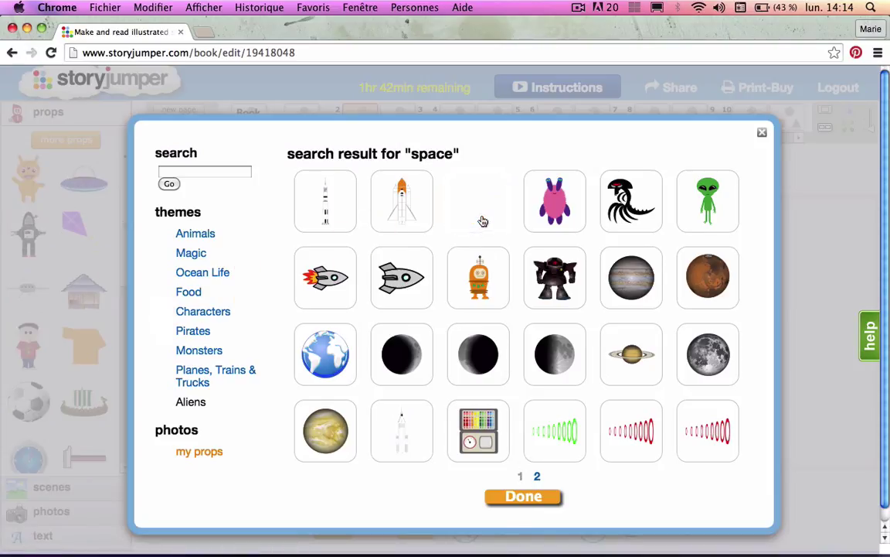
left_click(526, 499)
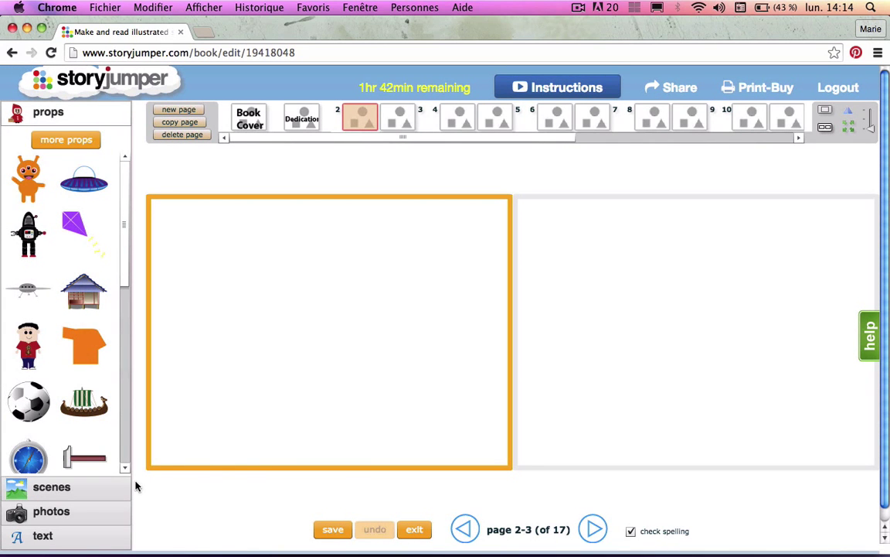
- Add the blue spiral galaxy, a pink-purple planet landscape and a yellow desert landscape from the Aliens theme to the scenes
left_click(96, 492)
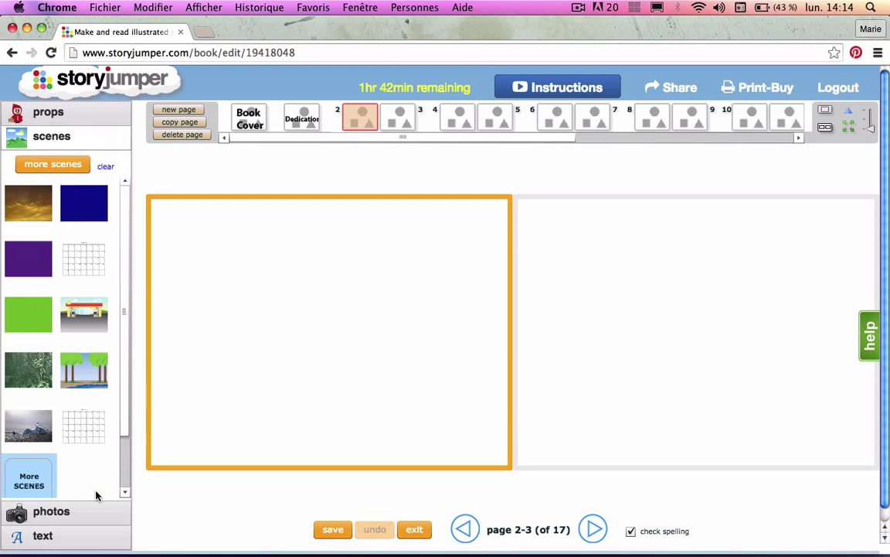
left_click(78, 165)
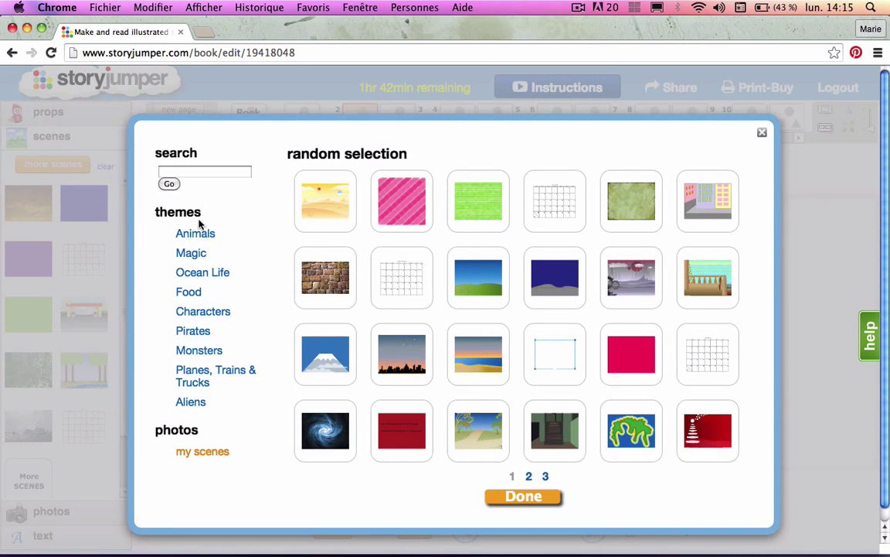
left_click(191, 403)
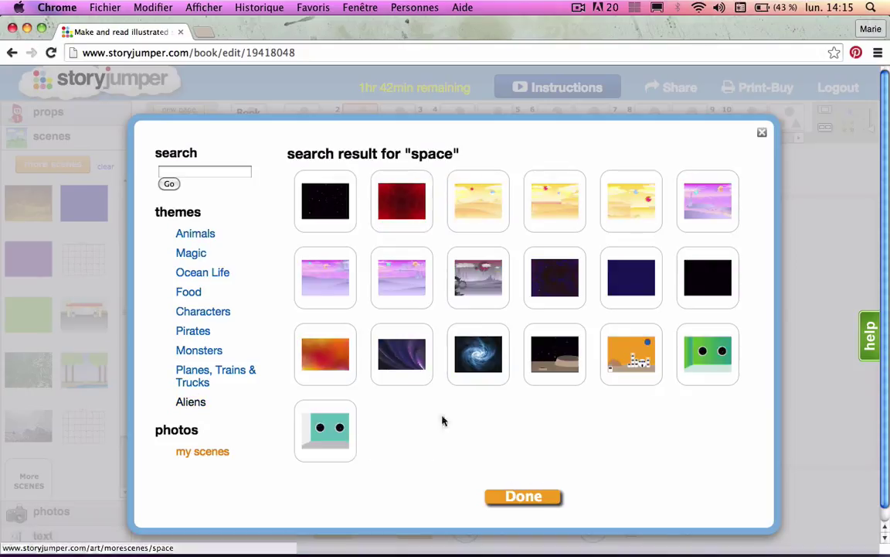
left_click(480, 363)
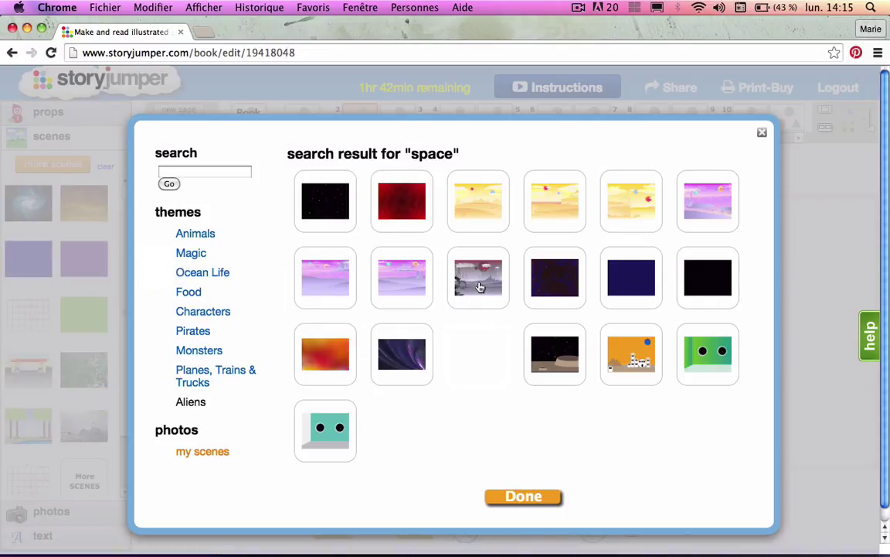
left_click(721, 213)
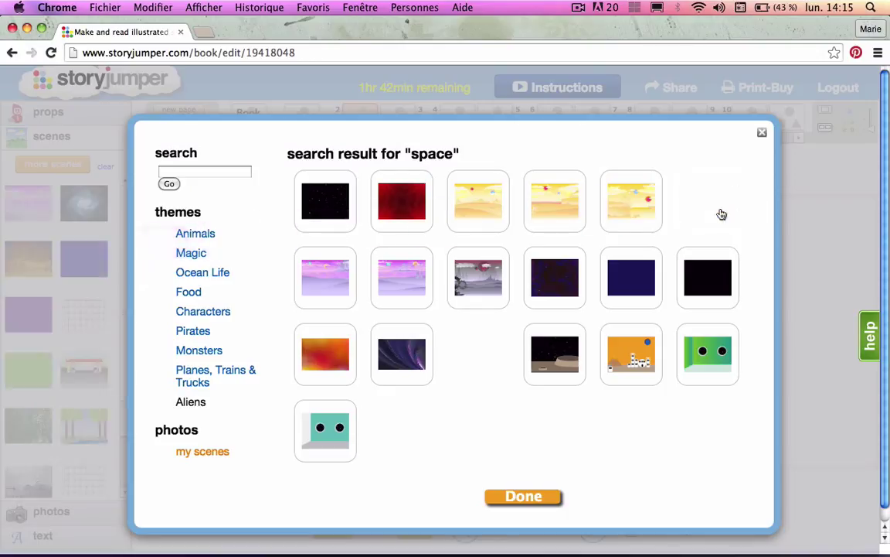
left_click(552, 212)
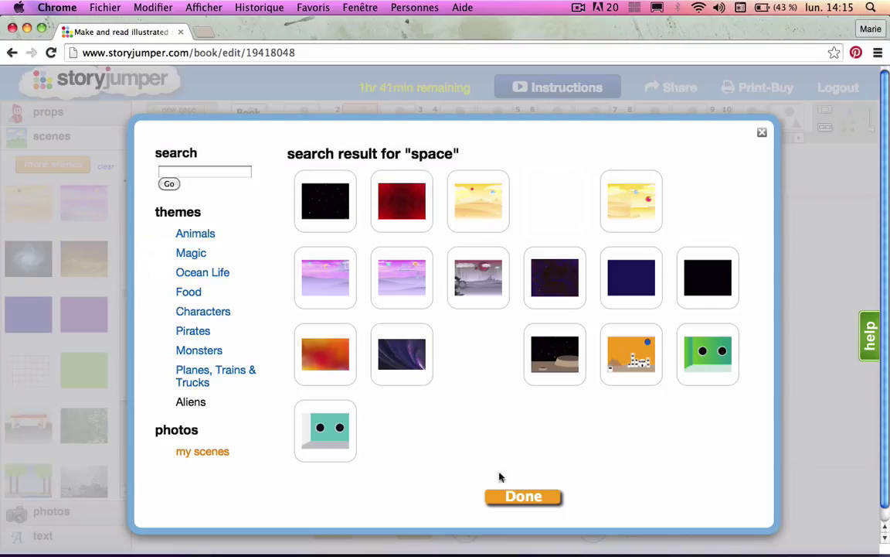
left_click(521, 497)
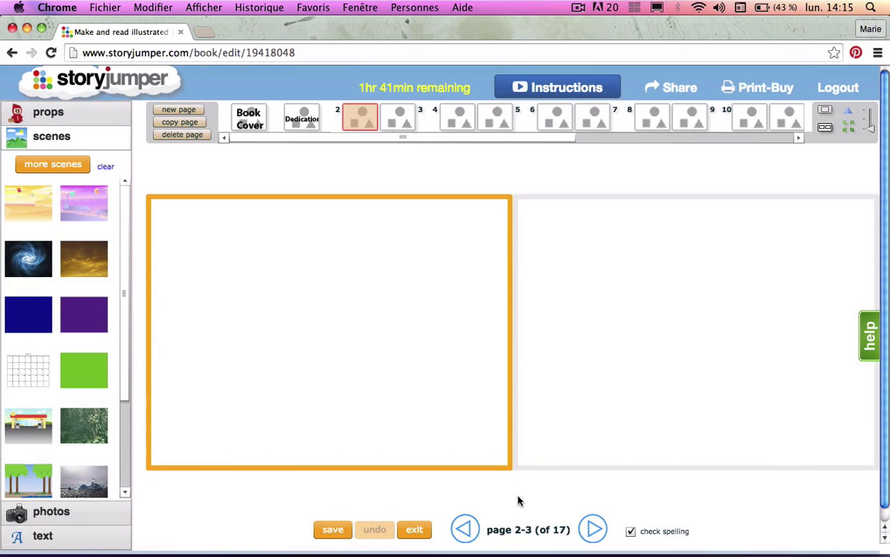
- Set the blue spiral galaxy as page 2's background and place an enlarged purple flying saucer just lower left of the galaxy's centre
left_click(32, 258)
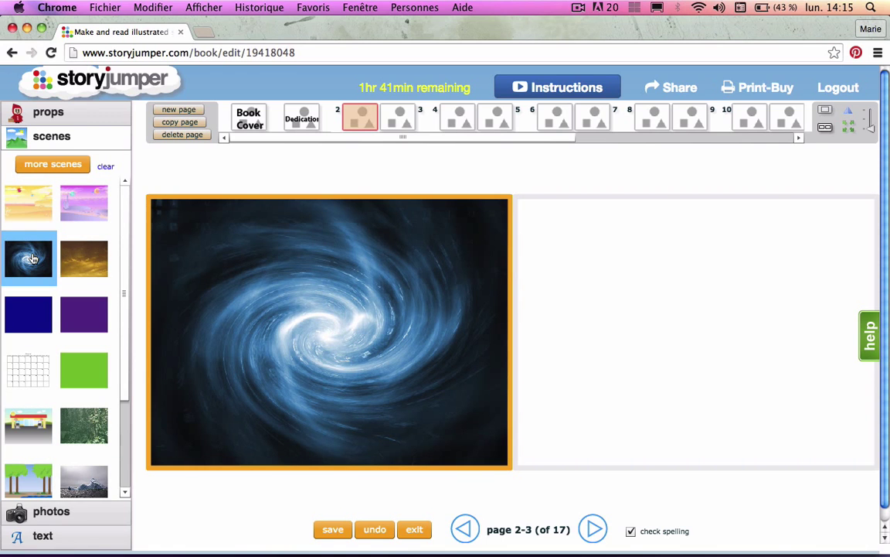
left_click(70, 112)
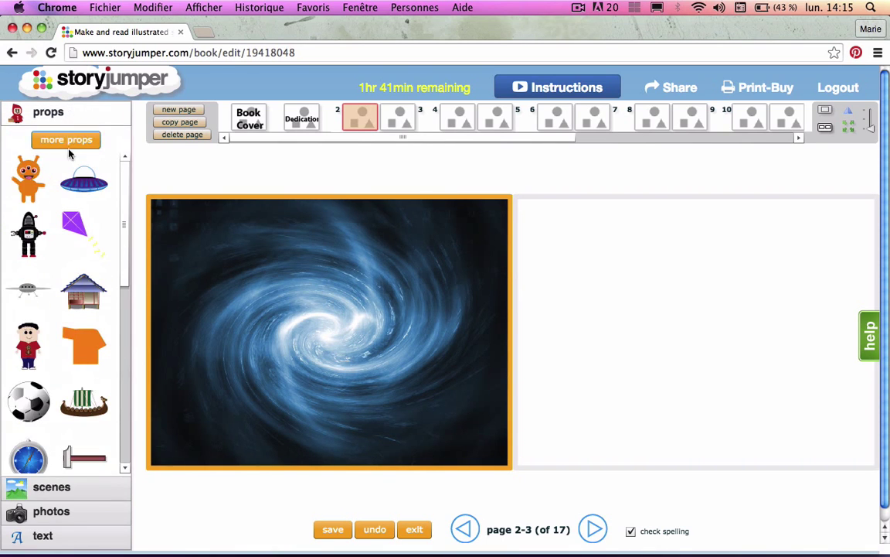
left_click(83, 186)
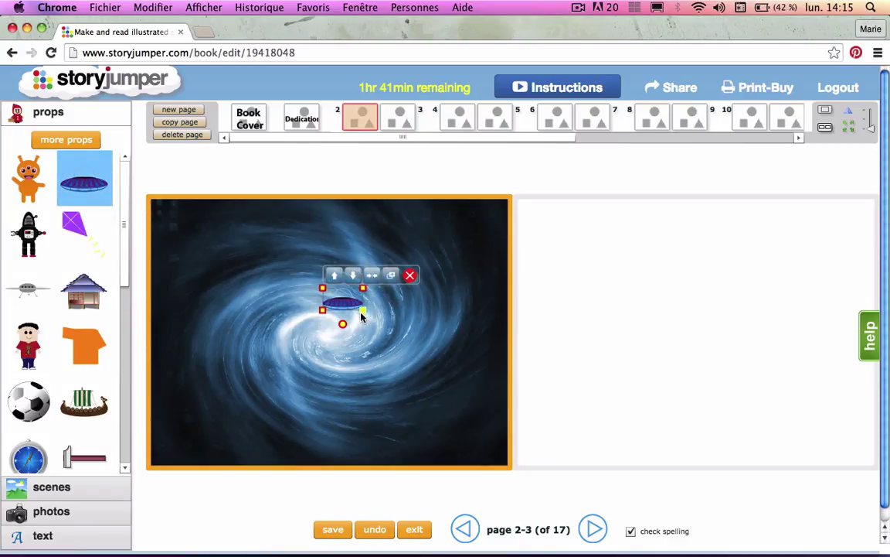
left_click_drag(366, 314, 431, 373)
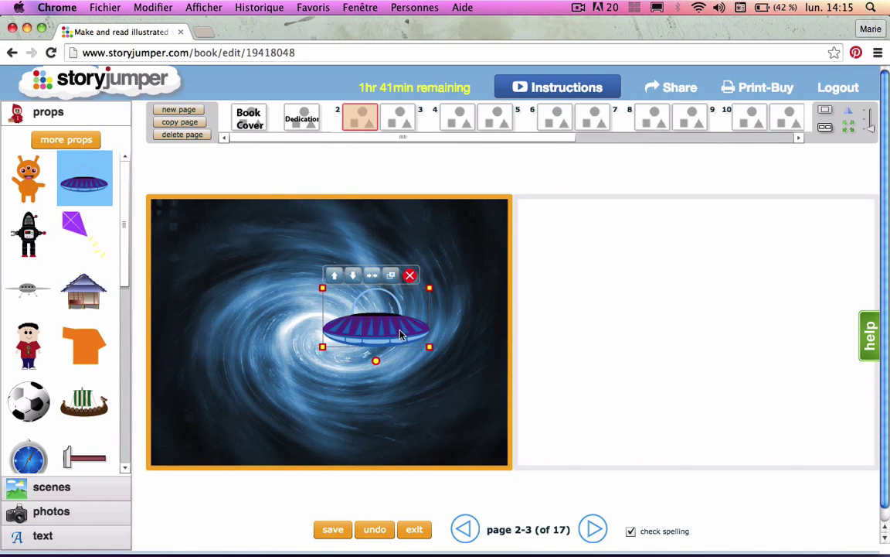
left_click_drag(401, 331, 299, 360)
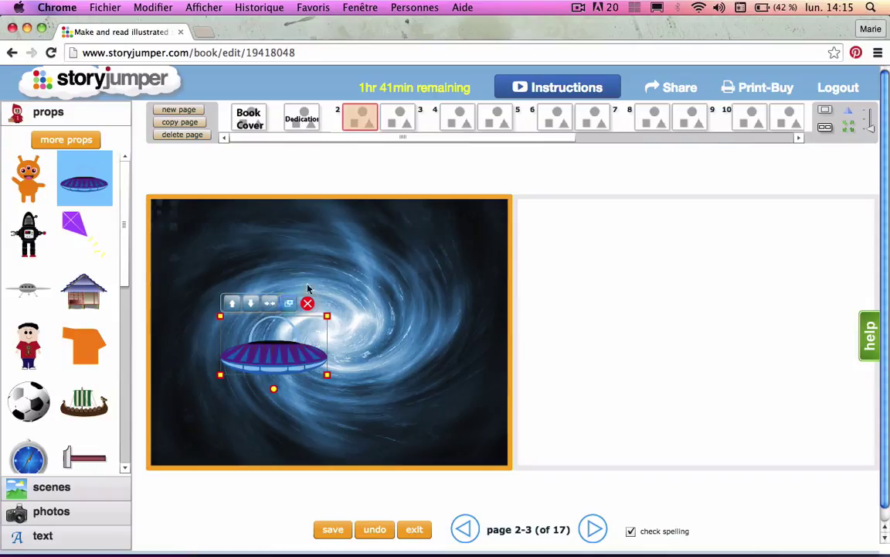
left_click(330, 262)
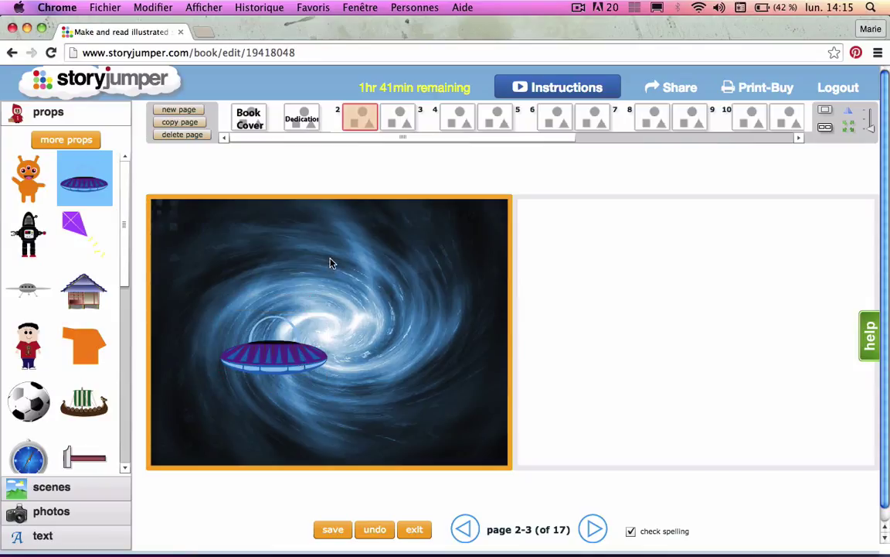
- Place the orange alien inside the flying saucer's dome on page 2 and move it back behind the saucer
left_click(37, 192)
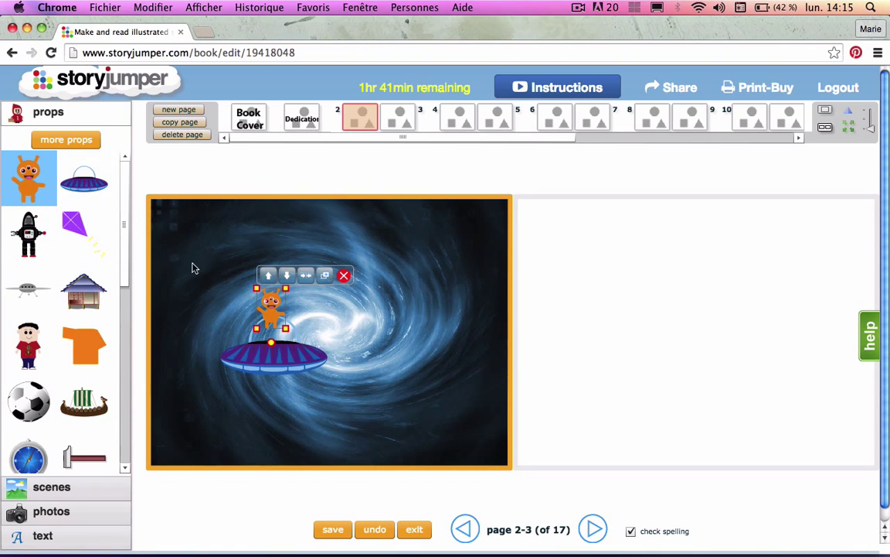
left_click_drag(274, 314, 276, 344)
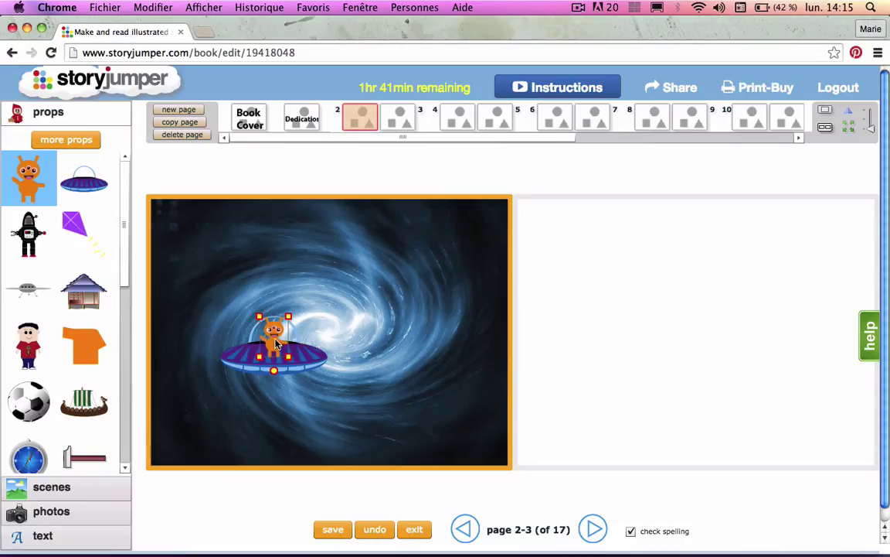
left_click(276, 343)
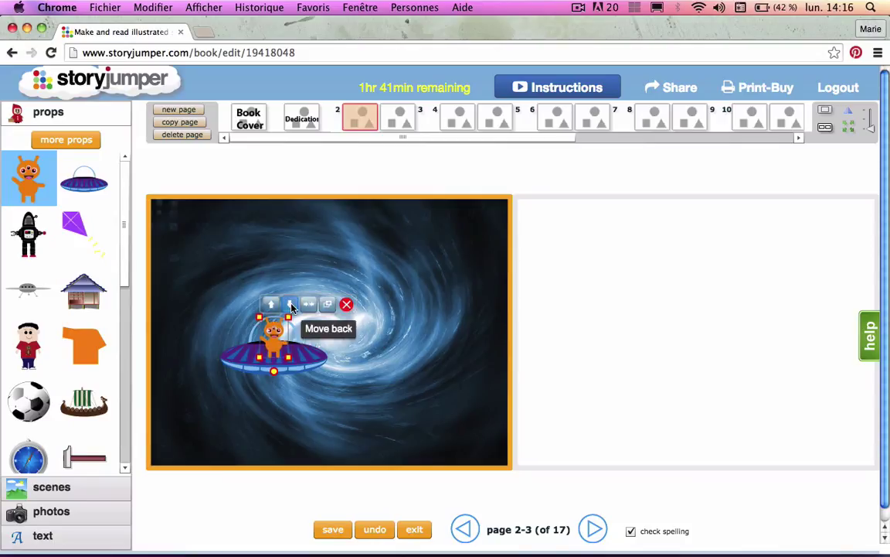
left_click(313, 306)
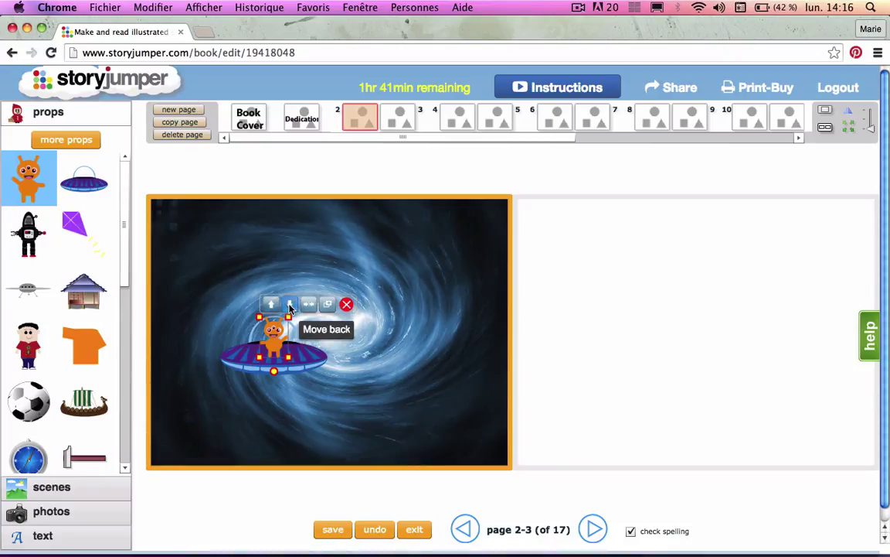
left_click(290, 307)
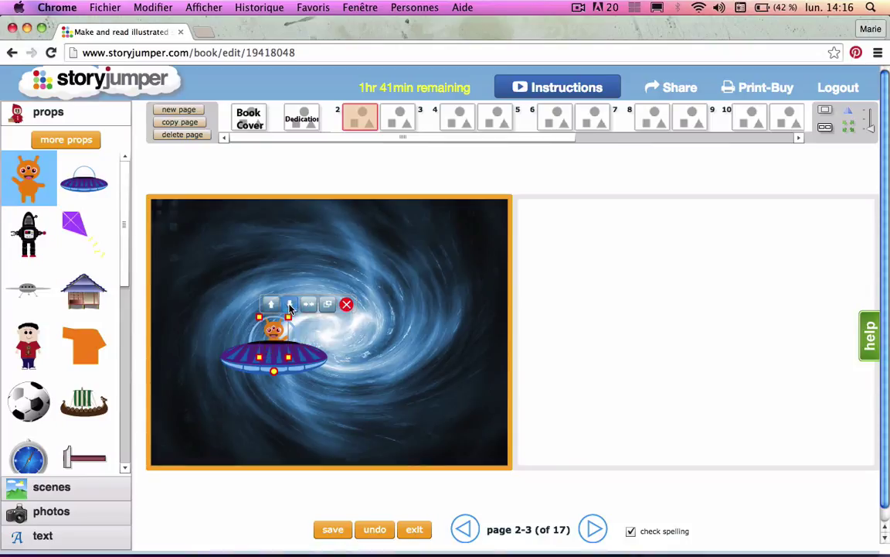
left_click(411, 358)
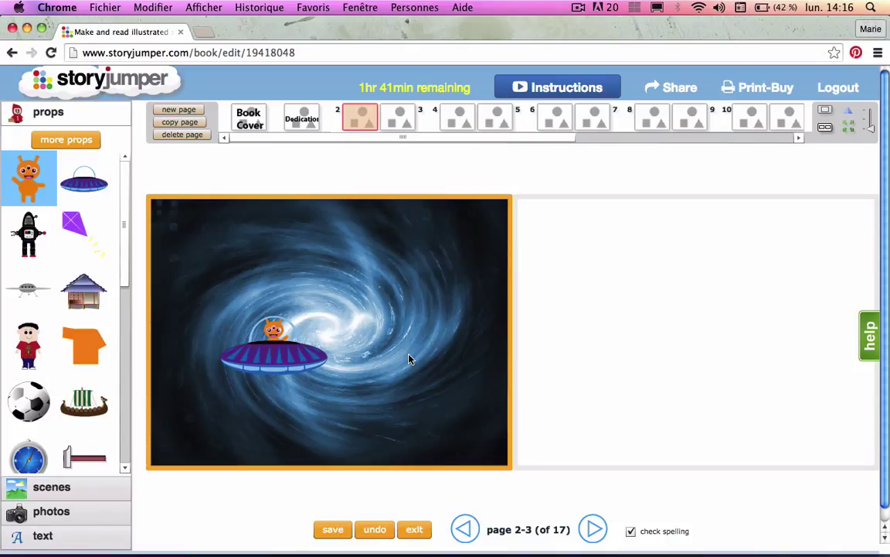
- Add a big text box to page 3 reading "Il était une fois une petite créature orange qui explorait l'espace"
left_click(608, 368)
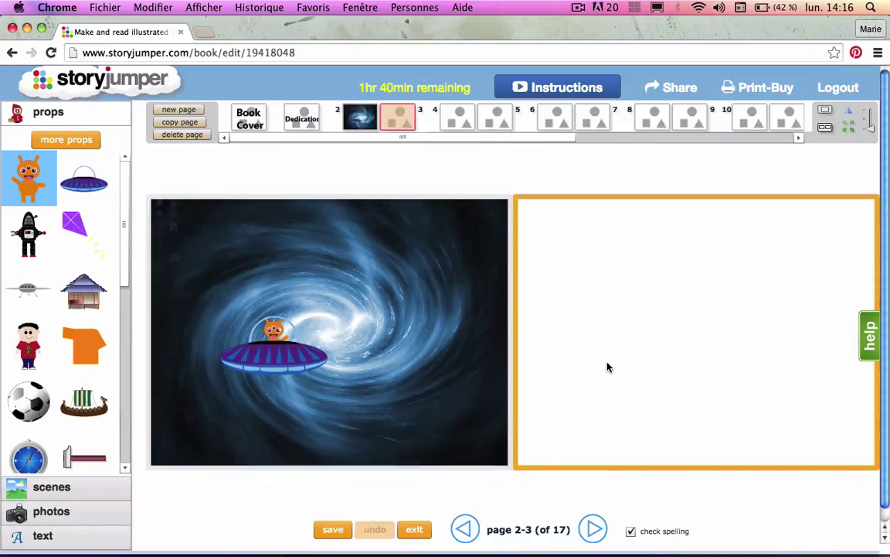
left_click(85, 542)
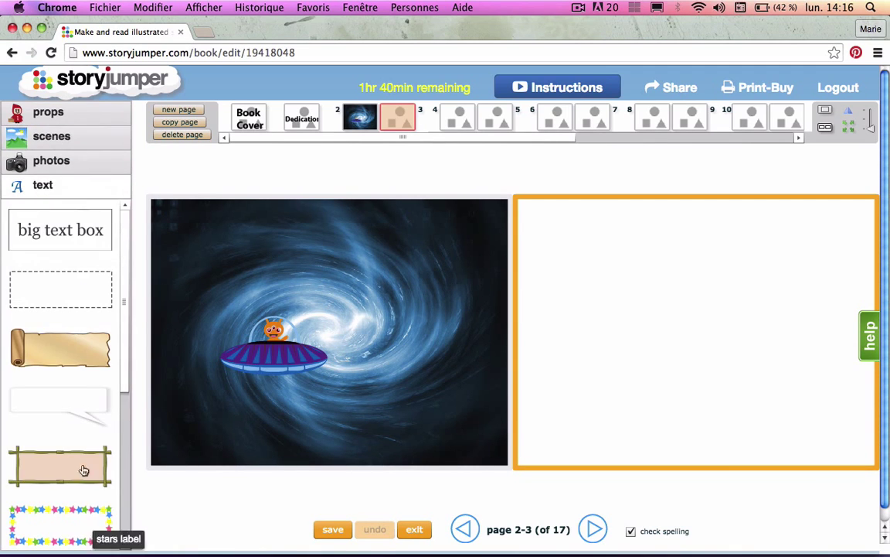
left_click(93, 232)
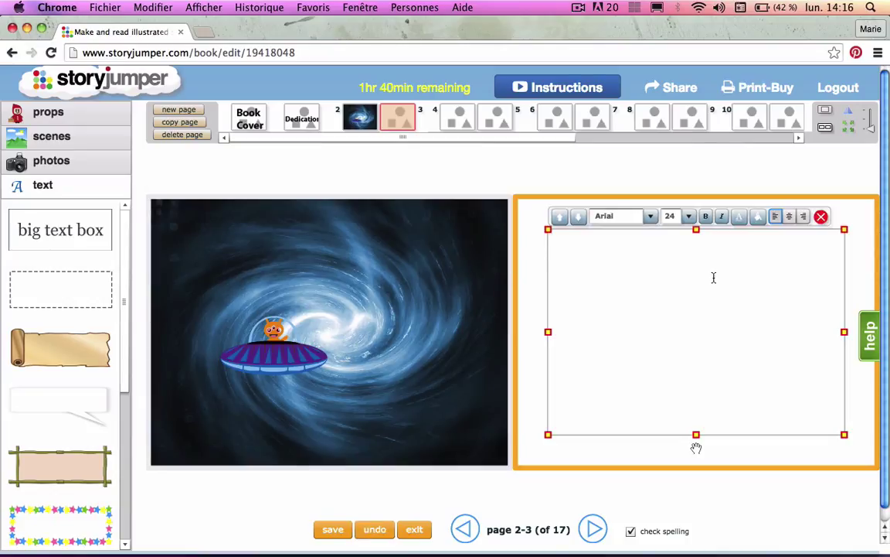
type("Il était une fois un peti")
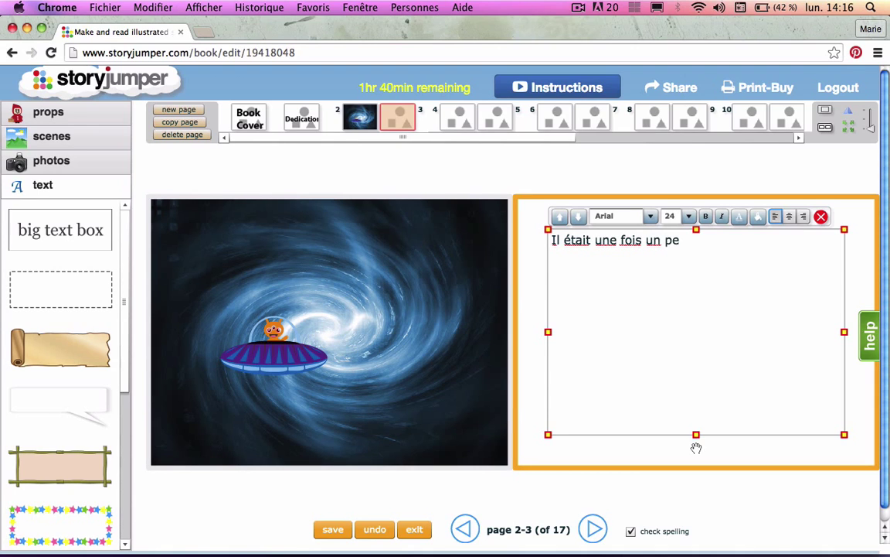
left_click(661, 240)
type("e")
left_click(694, 240)
type("te créature or")
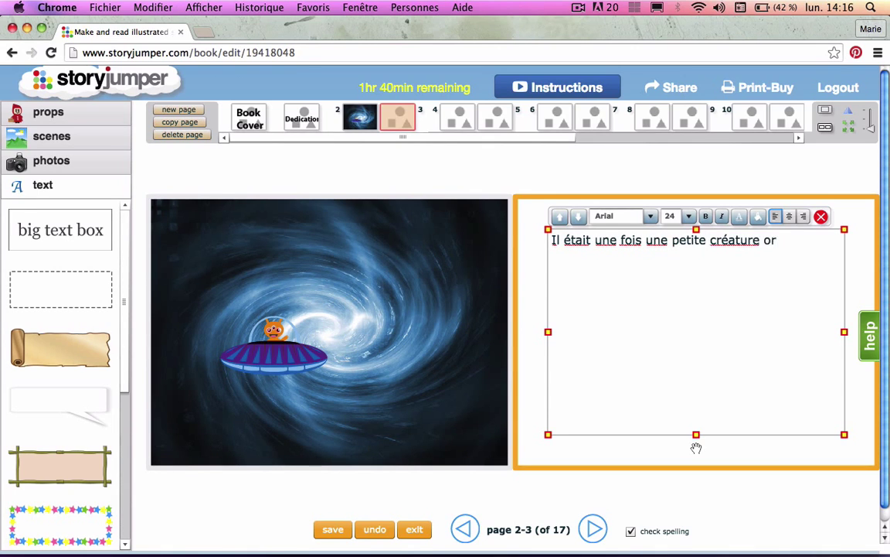
type("ange qui explorait l'espace")
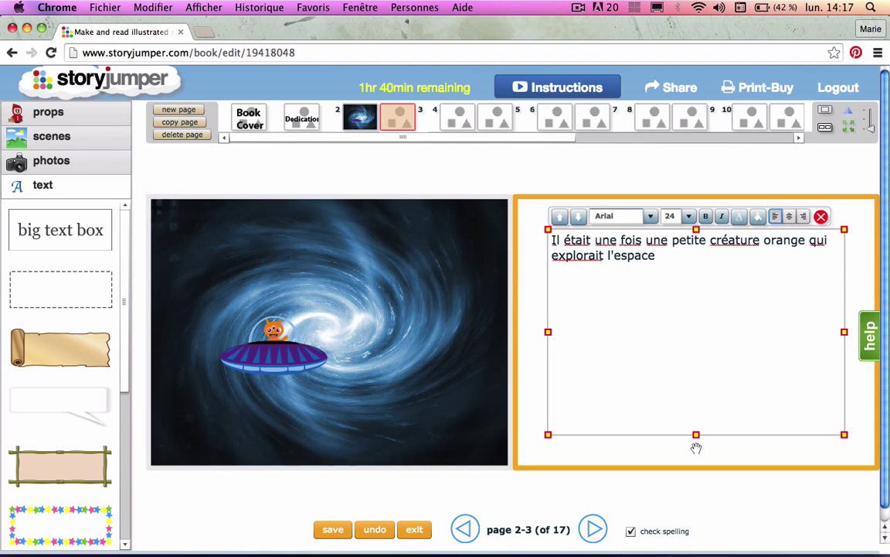
- Complete the page 3 sentence with "dans son vaisseau spacial." and save the book
type(" dans son")
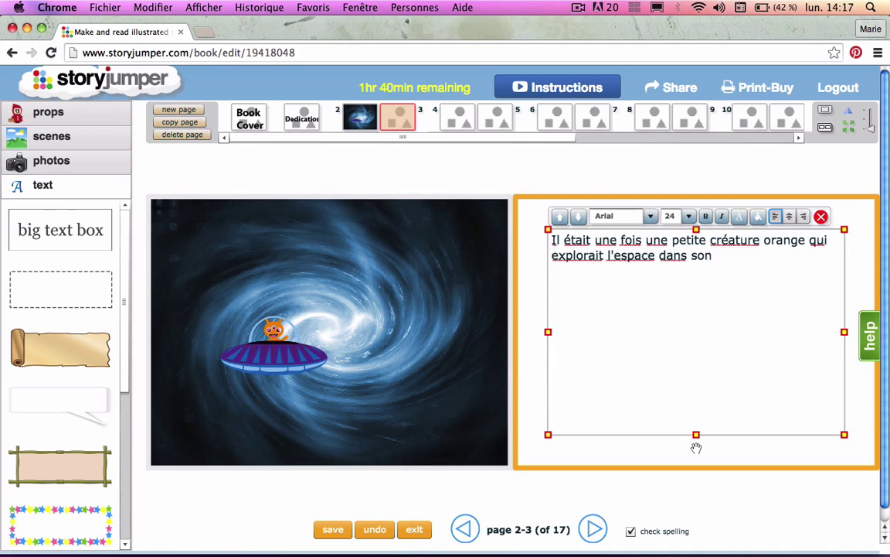
key("BackSpace")
key("BackSpace")
type("on p")
key("BackSpace")
type("vaisseau")
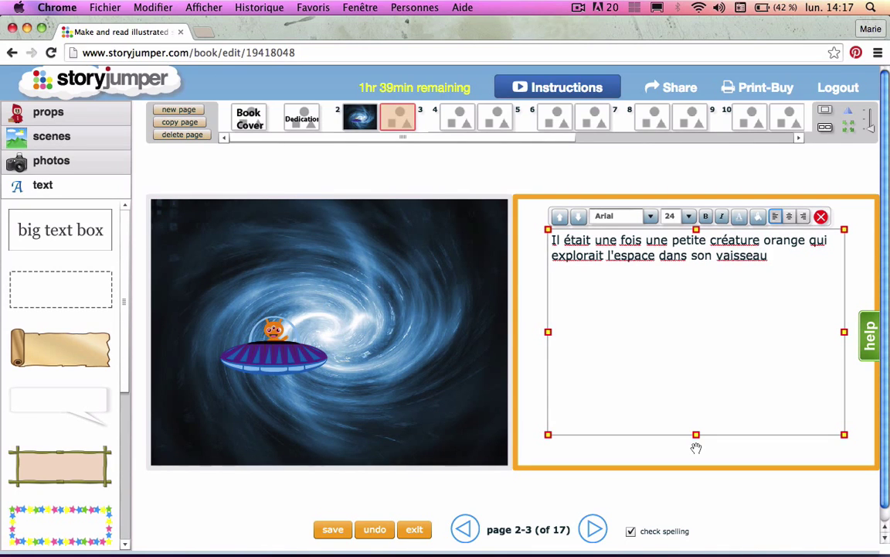
type(" spacial.")
left_click(531, 376)
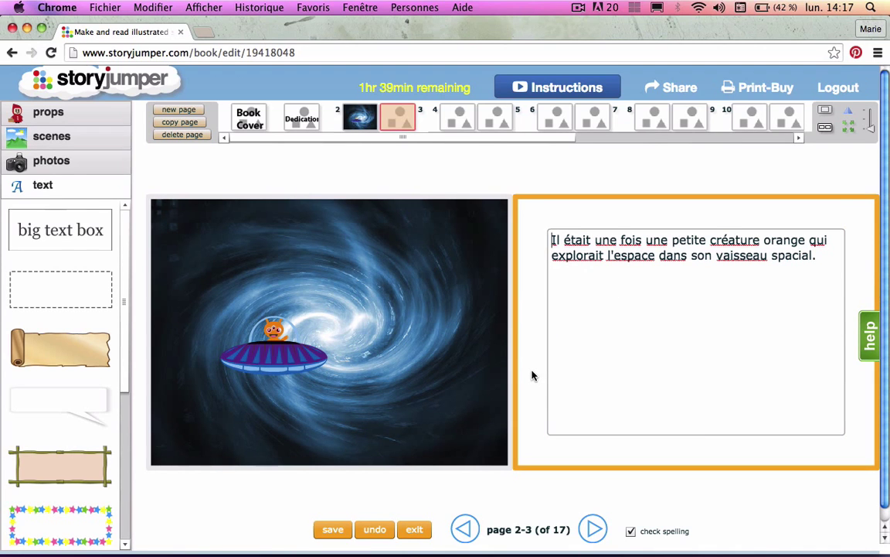
left_click(333, 530)
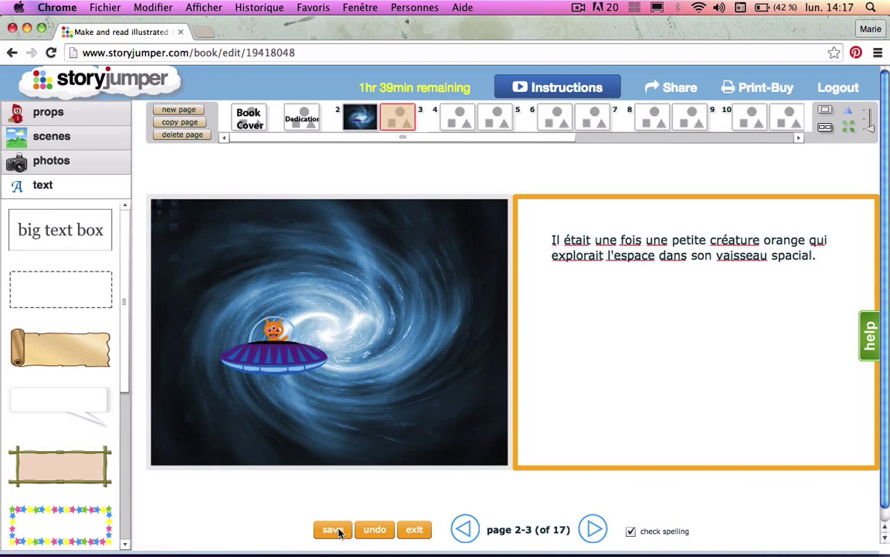
- Replace the placeholder title on the book cover with "L'étrange aventure dans l'espace"
left_click(250, 122)
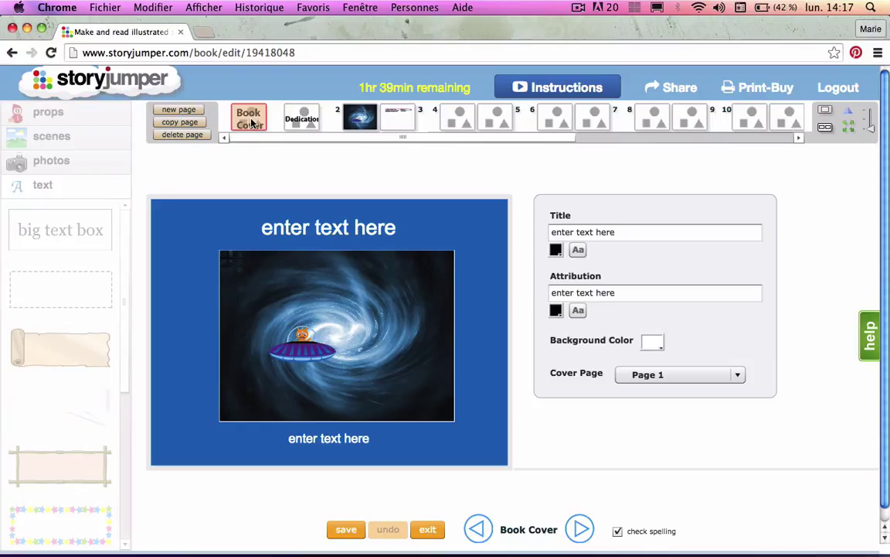
left_click(625, 232)
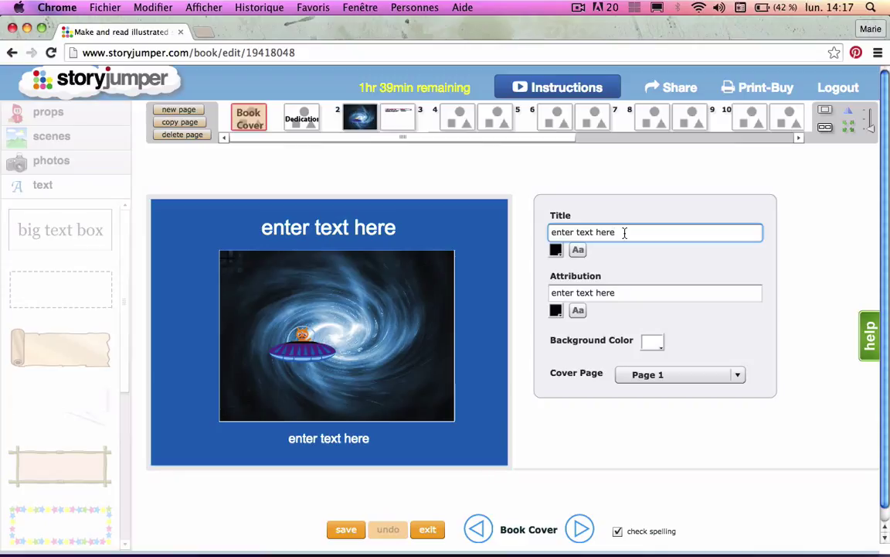
type("L")
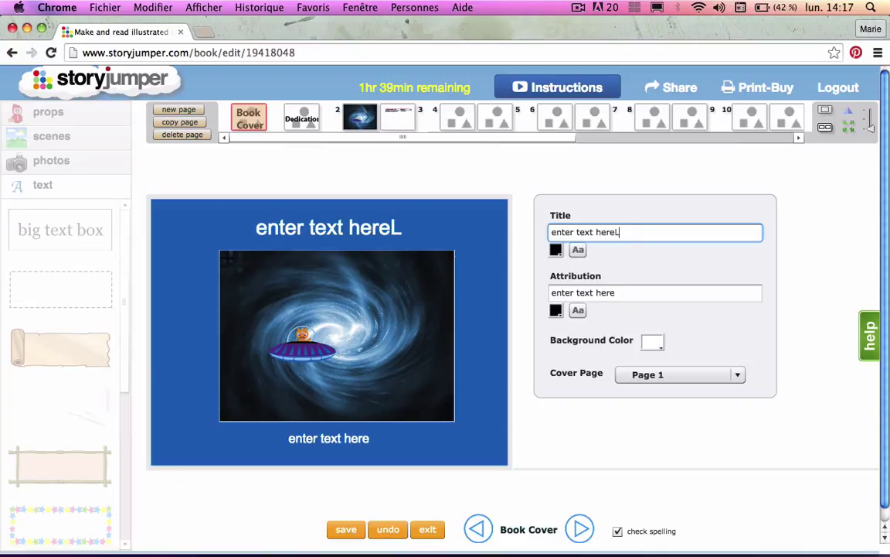
key("BackSpace")
key("BackSpace")
key("BackSpace")
key("BackSpace")
key("BackSpace")
key("BackSpace")
key("BackSpace")
key("BackSpace")
key("BackSpace")
key("BackSpace")
key("BackSpace")
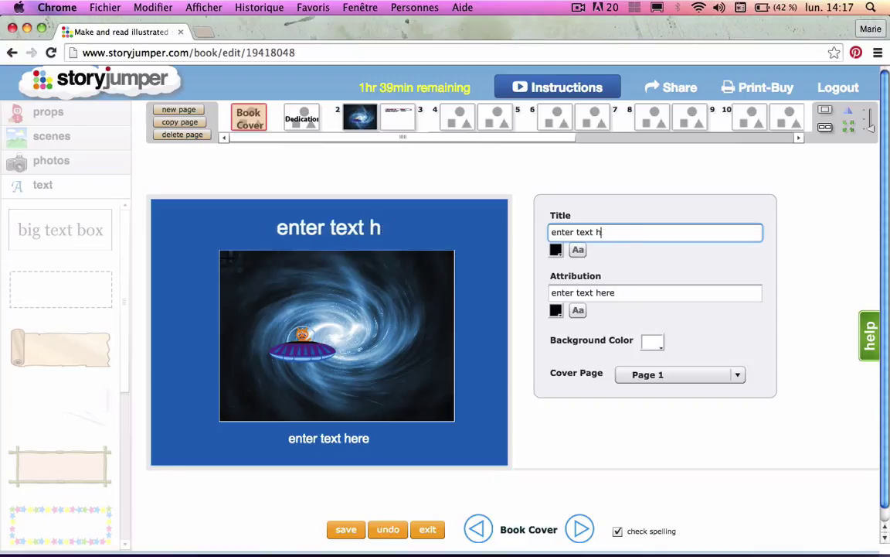
key("BackSpace")
key("BackSpace")
key("BackSpace")
key("BackSpace")
key("BackSpace")
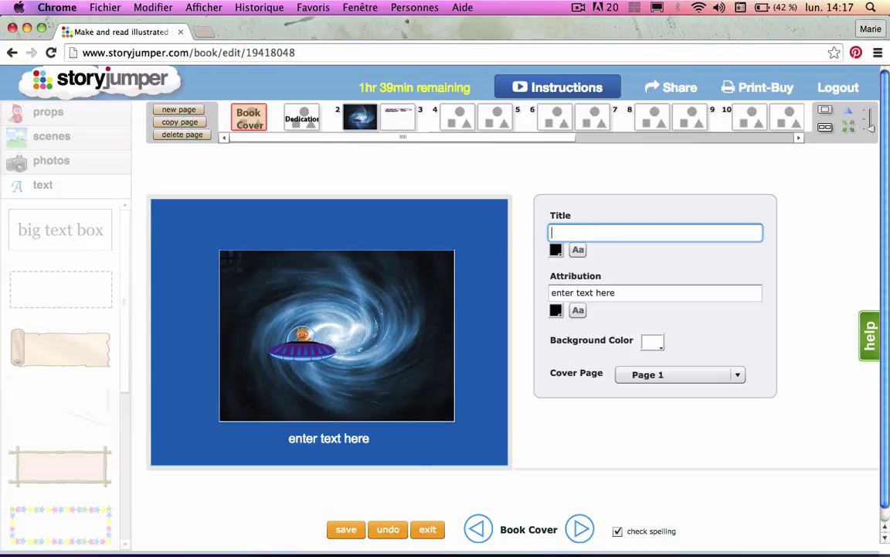
type("L'étran")
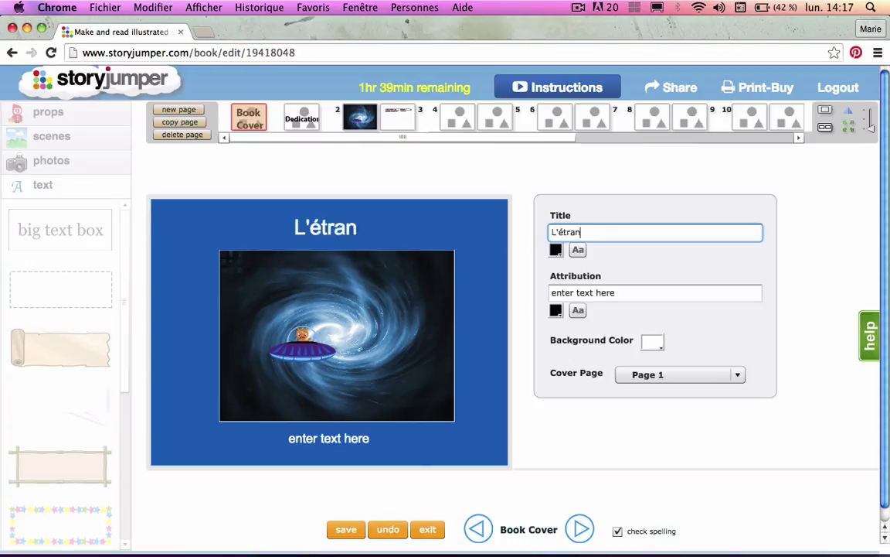
type("ge aventure")
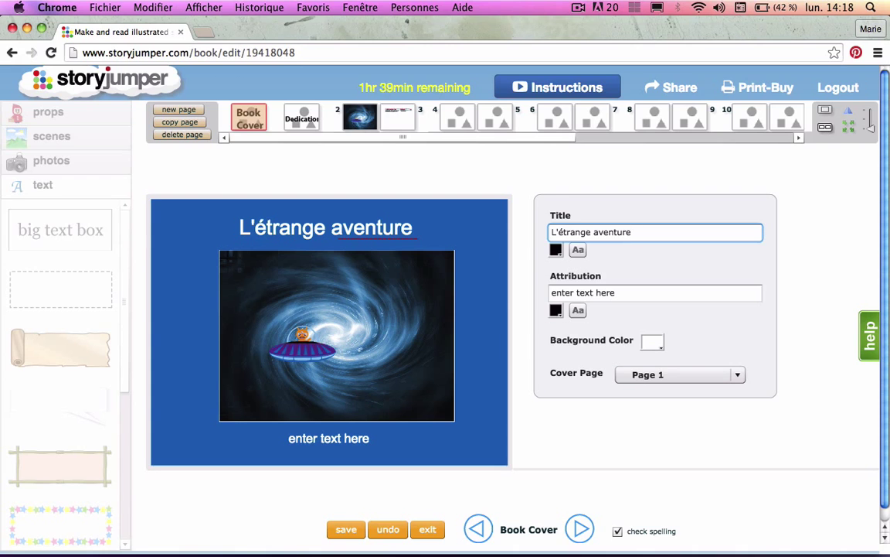
type(" dans l'espace")
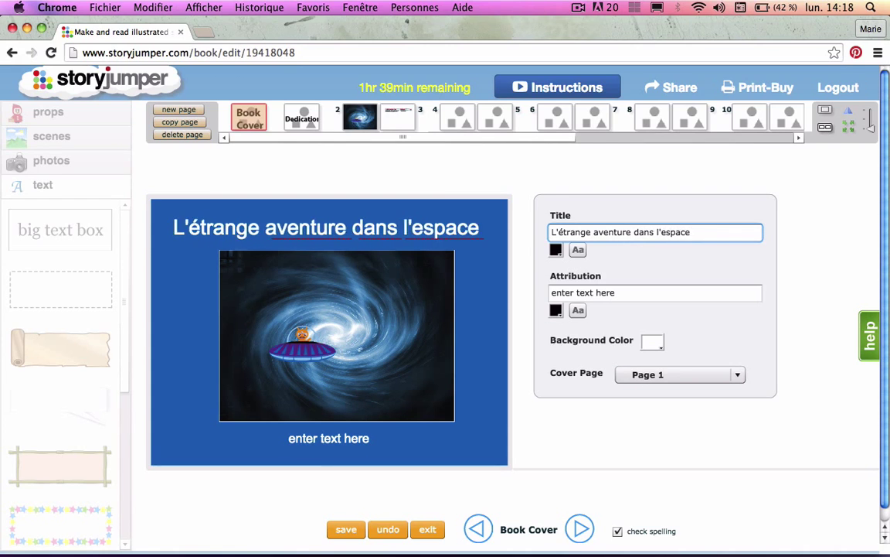
- Replace the cover's attribution placeholder with "par" followed by the author's first name, and save the book
left_click(627, 294)
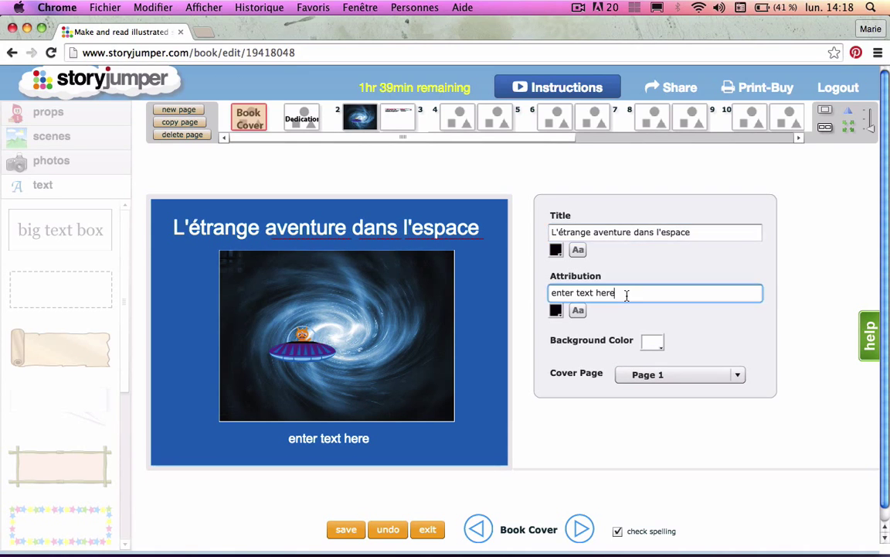
left_click_drag(627, 294, 544, 294)
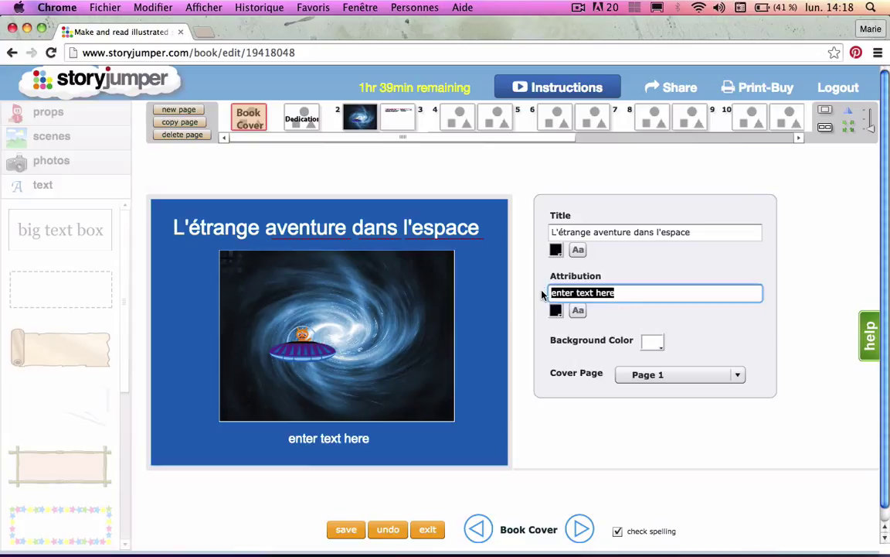
type("ar Mari")
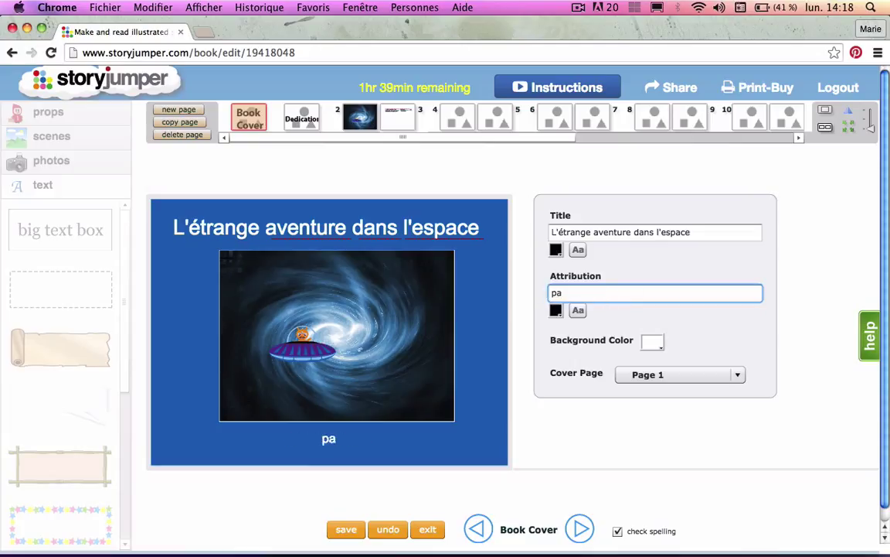
type("e")
left_click(346, 529)
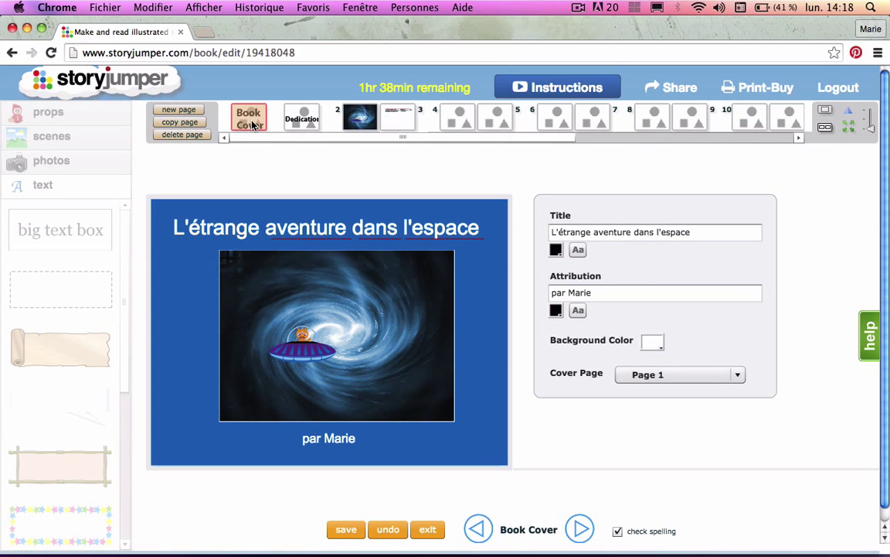
- Replace the placeholder on the dedication page with "pour tous mes amis" and save the book
left_click(301, 120)
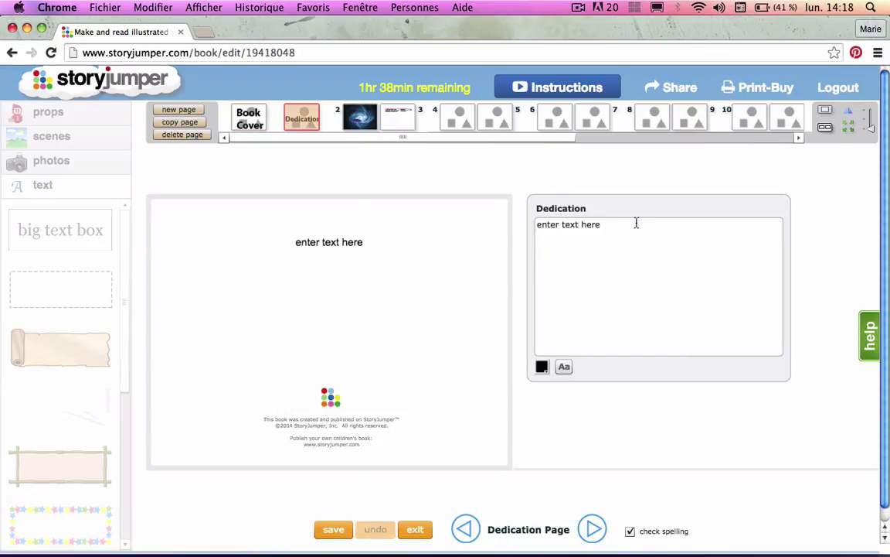
left_click_drag(606, 225, 530, 230)
type("p")
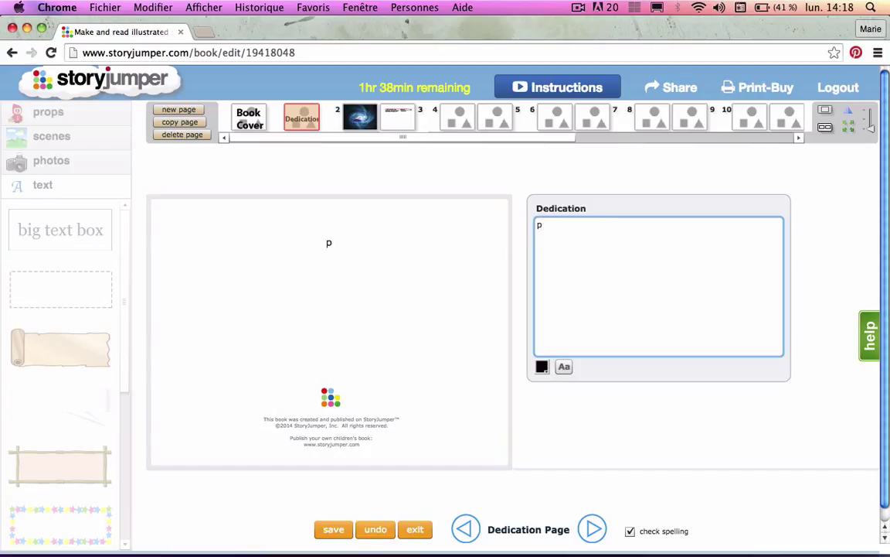
type("our tous mes amis")
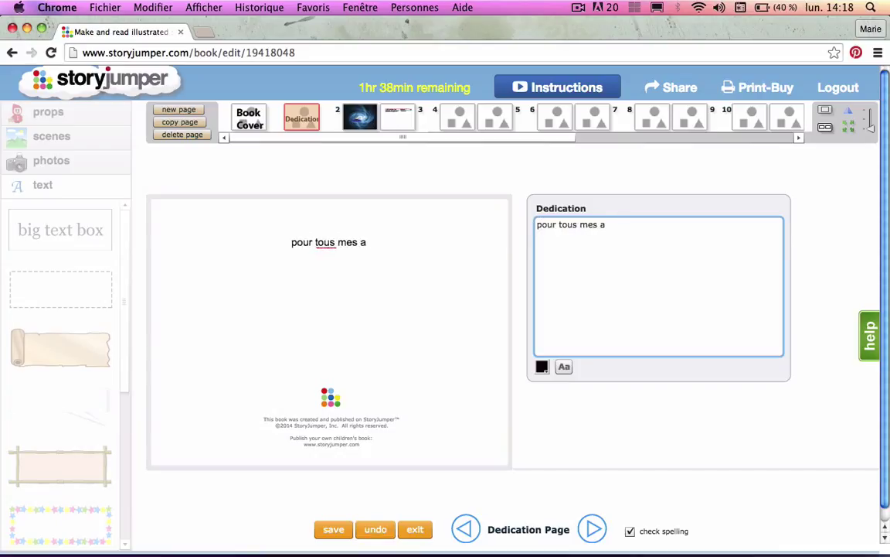
left_click(334, 530)
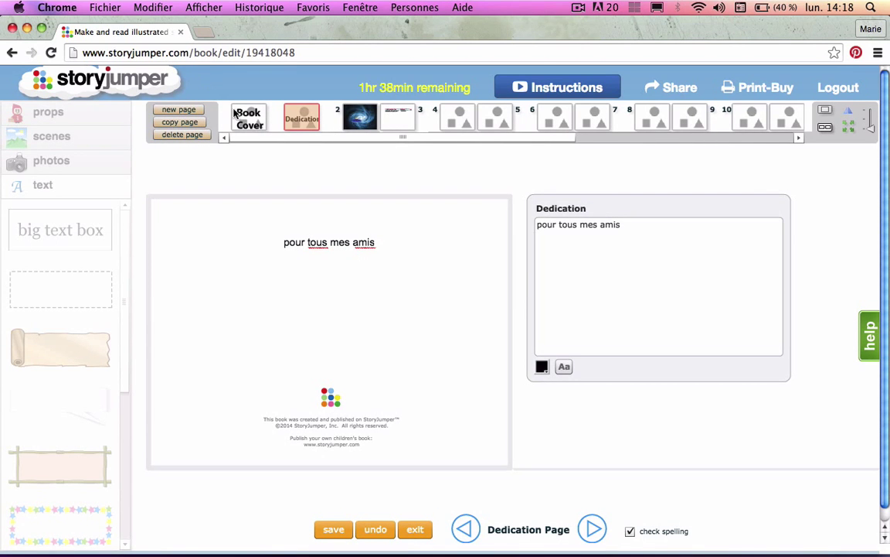
- Set the pink-purple alien planet scene as the background of page 4
left_click(258, 126)
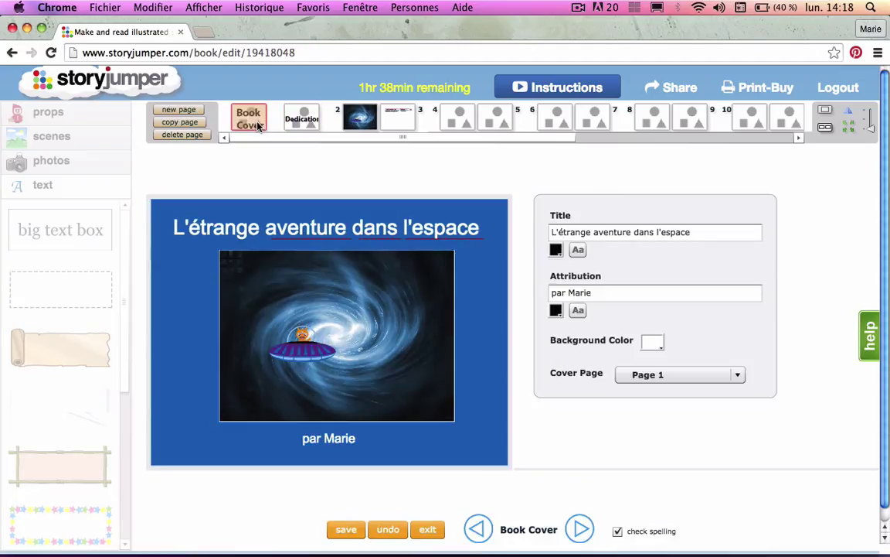
left_click(300, 122)
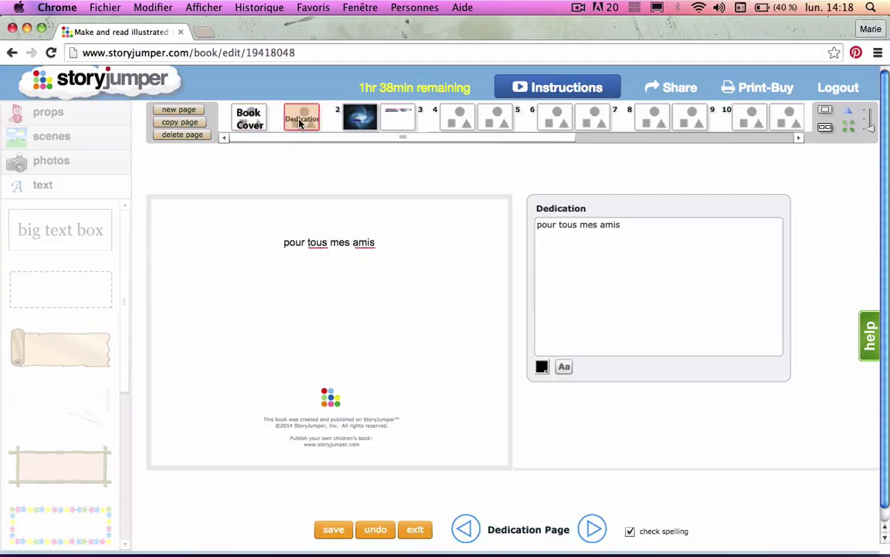
left_click(360, 120)
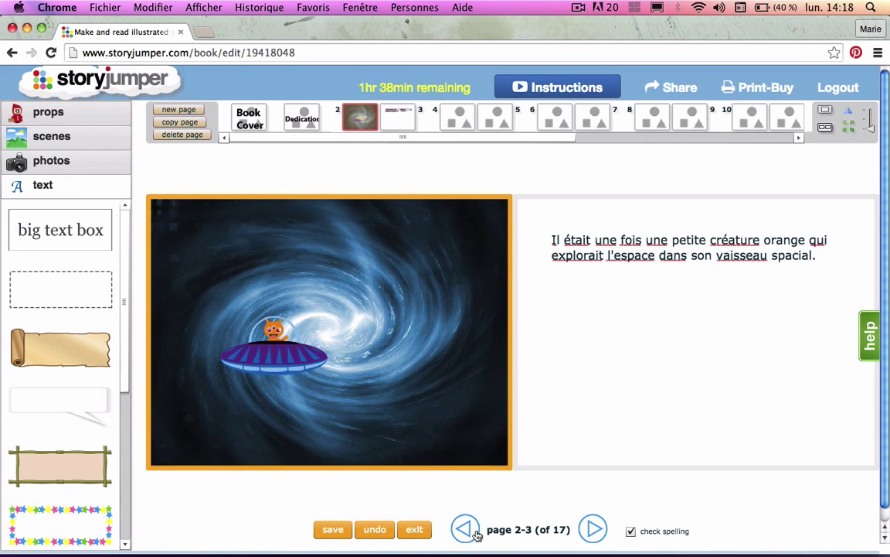
left_click(594, 530)
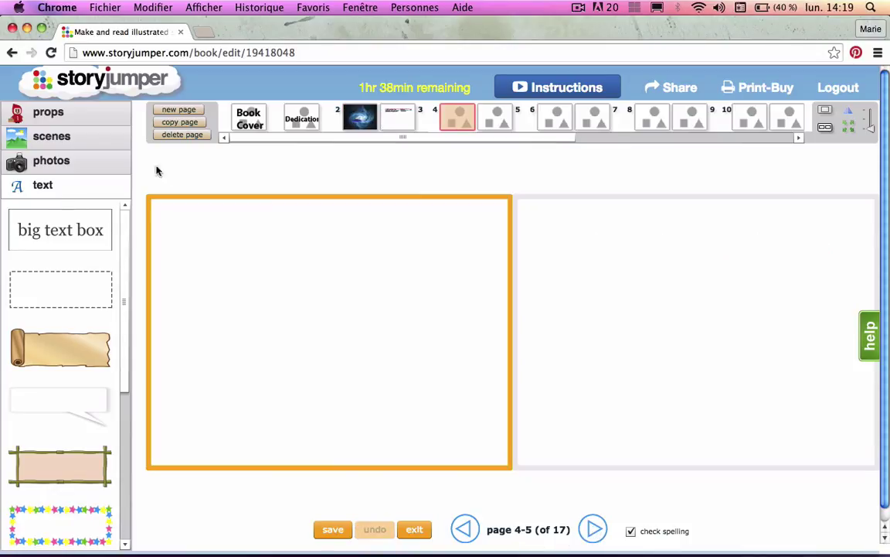
left_click(93, 141)
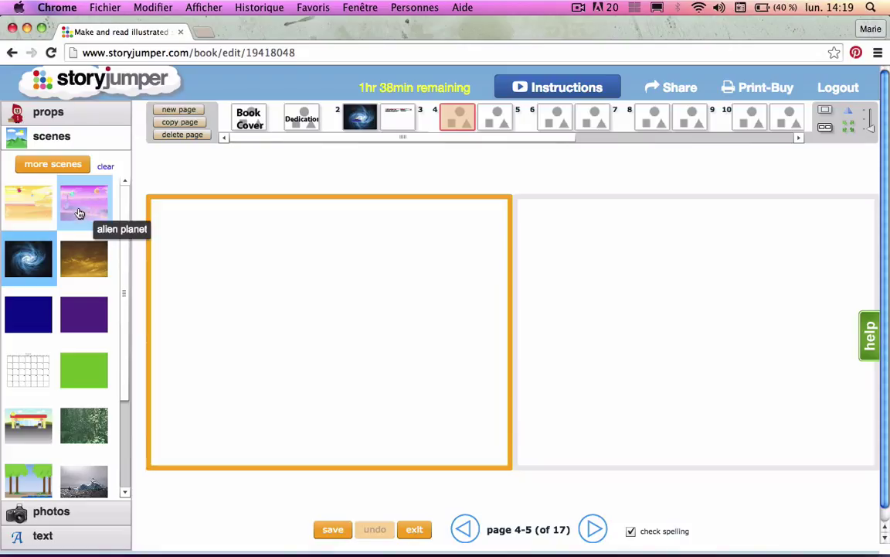
left_click(79, 214)
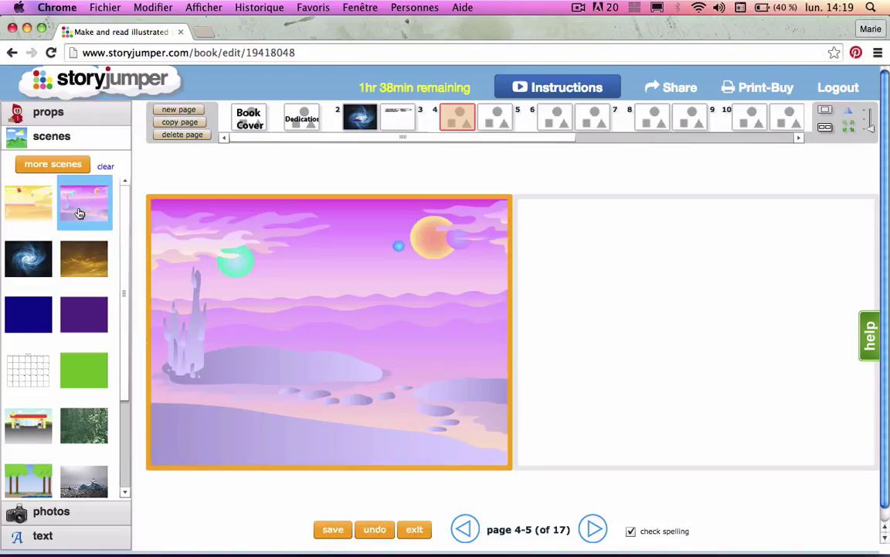
- Add the blue flying saucer prop to page 4, enlarge it, and place it on the ground at the scene's right
left_click(80, 116)
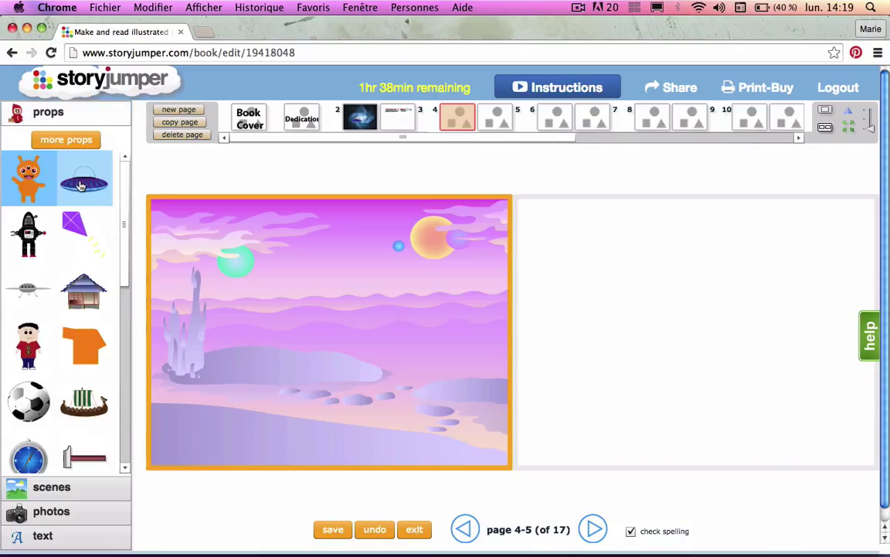
left_click(80, 187)
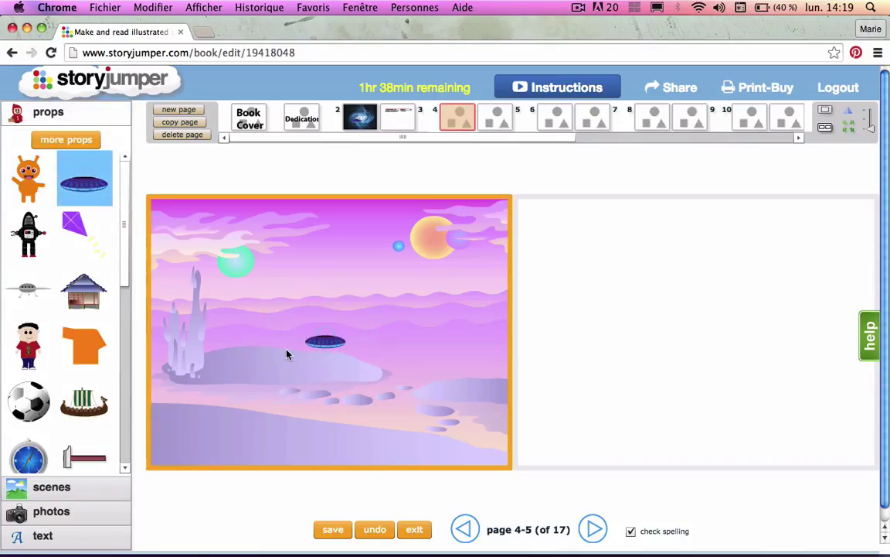
left_click(307, 346)
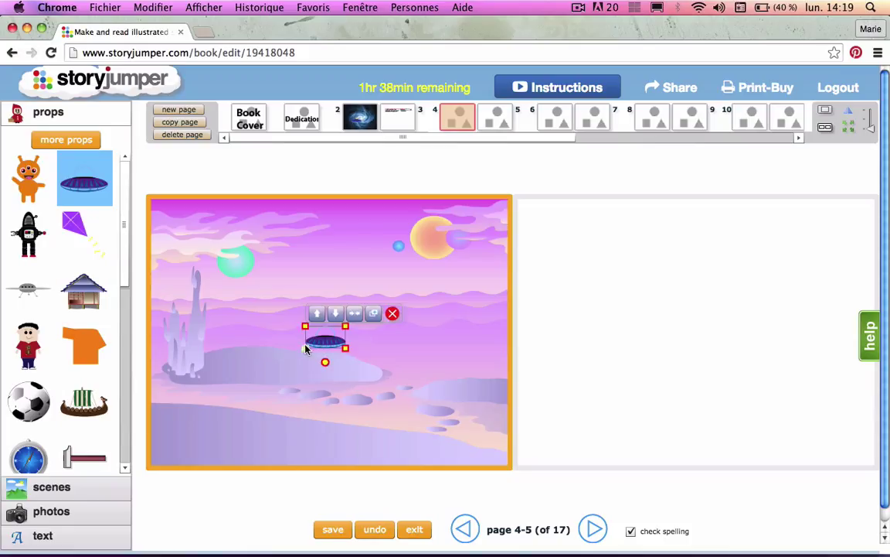
left_click_drag(306, 349, 245, 387)
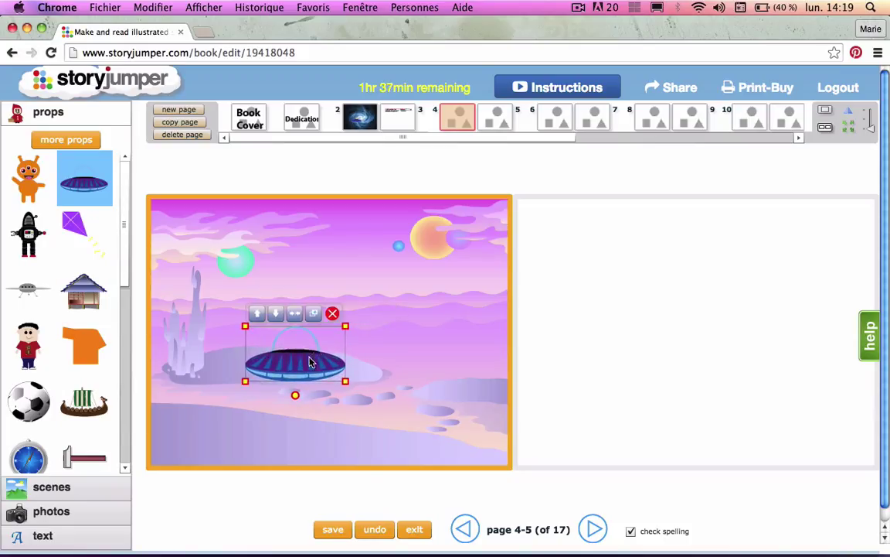
left_click_drag(312, 359, 451, 361)
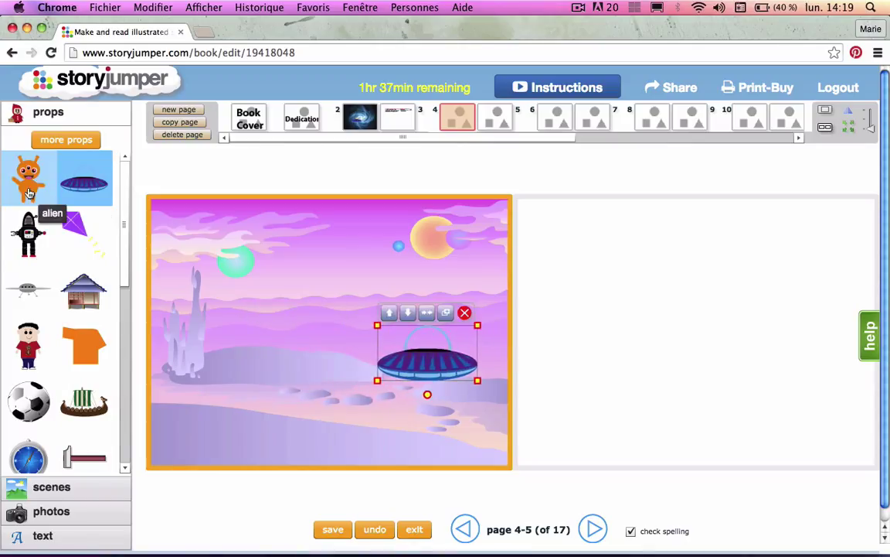
left_click(280, 433)
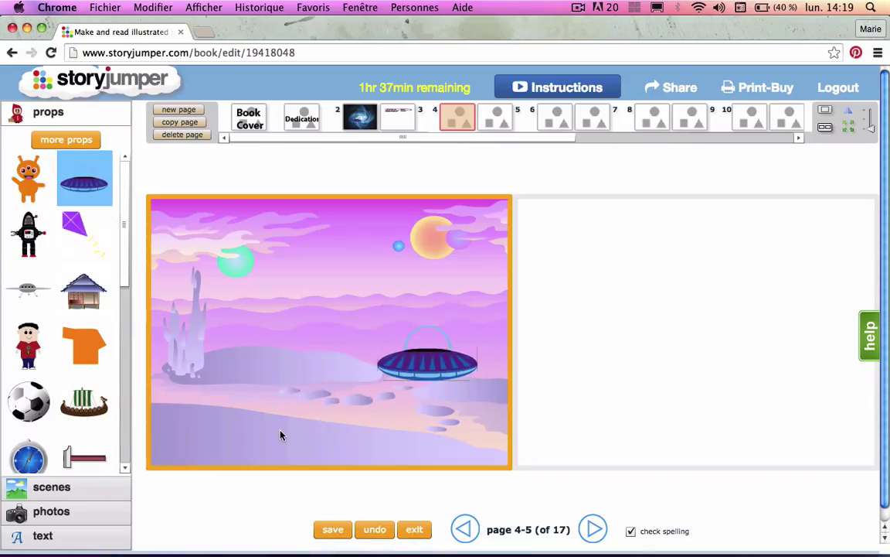
- Add the orange alien prop to page 4, enlarge it slightly, and stand it in front of the flying saucer's left edge
left_click(32, 198)
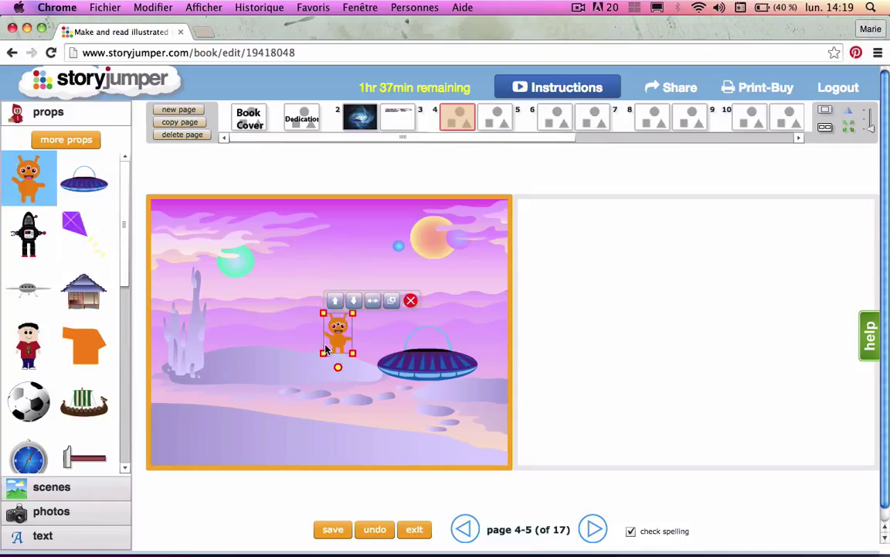
left_click_drag(325, 357, 397, 375)
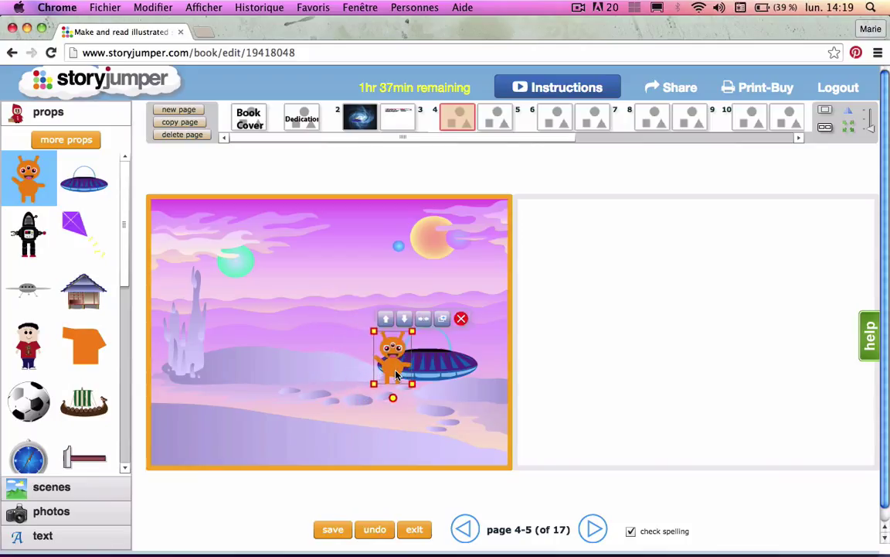
left_click(325, 382)
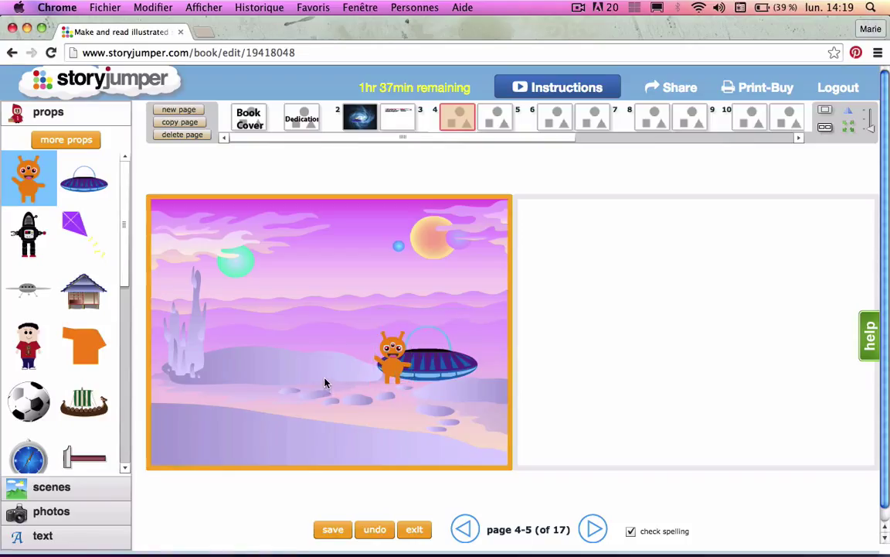
- Add the black robot prop on the hill in the page 4 scene and save the book
left_click(30, 236)
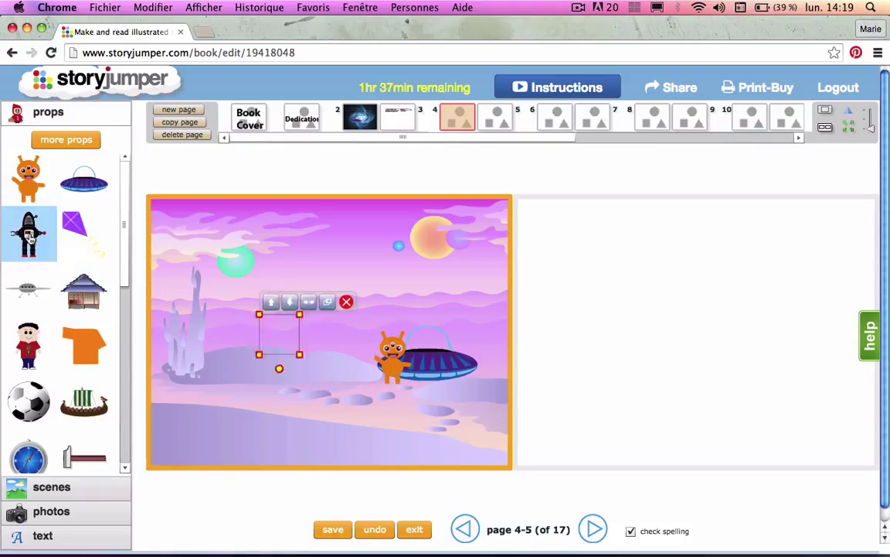
left_click(303, 402)
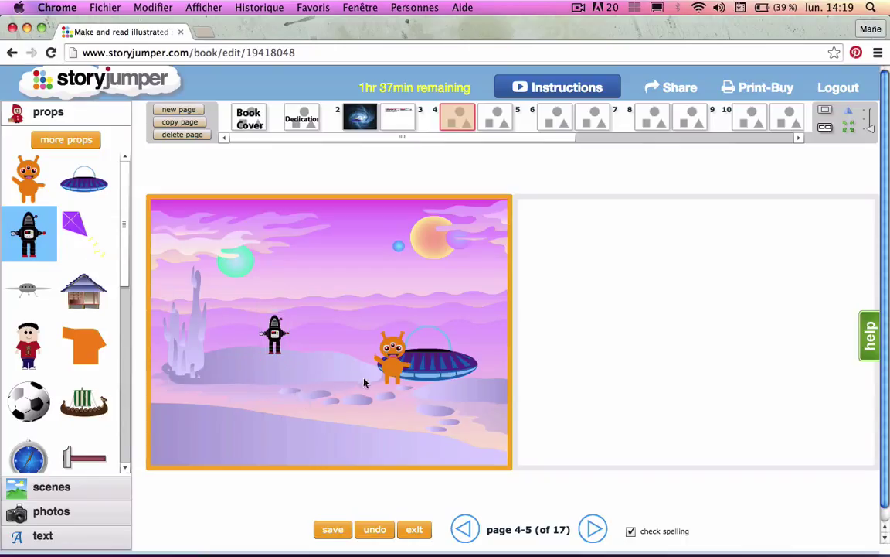
left_click(332, 530)
- Add a big text box to page 5 and begin its story text with "Un jour il"
left_click(622, 305)
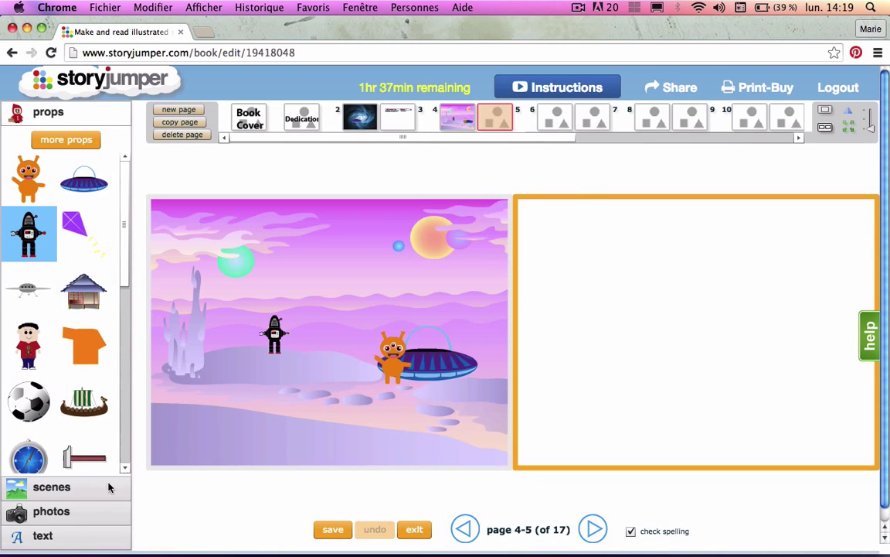
left_click(81, 537)
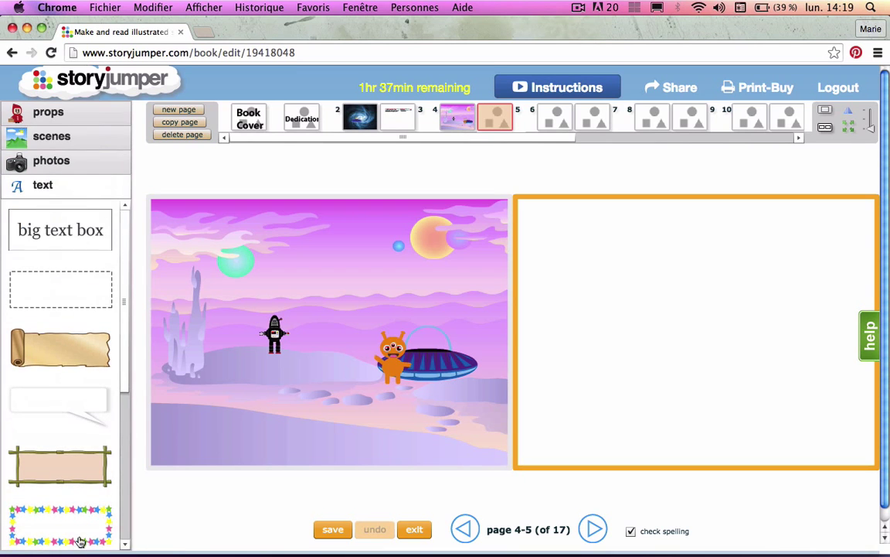
left_click(93, 234)
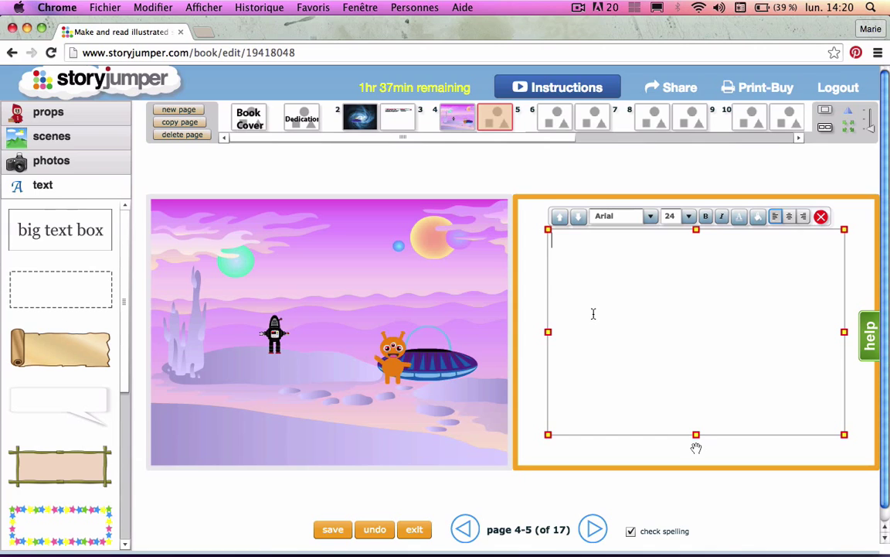
type("Un jour il")
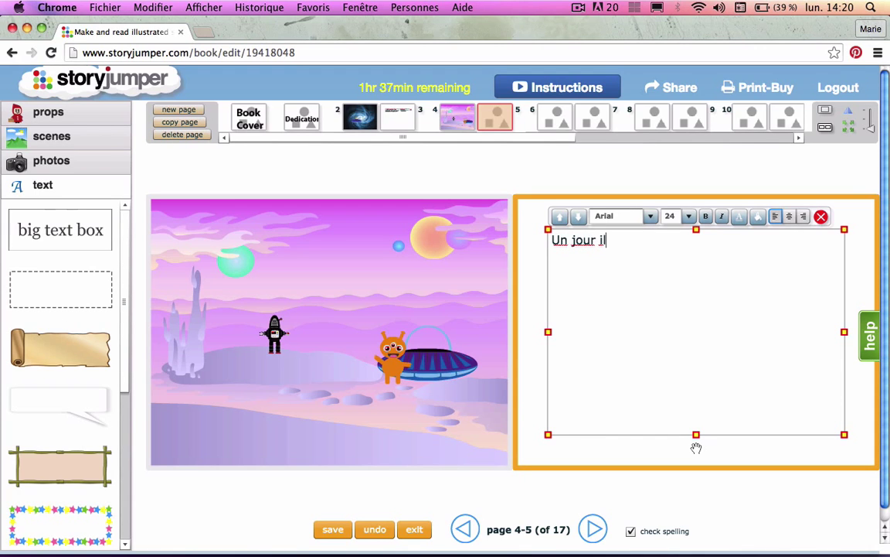
type(" rencontr")
key("BackSpace")
key("BackSpace")
key("BackSpace")
key("BackSpace")
key("BackSpace")
key("BackSpace")
key("BackSpace")
key("BackSpace")
type("atterrit")
key("BackSpace")
key("BackSpace")
key("BackSpace")
key("BackSpace")
key("BackSpace")
key("BackSpace")
key("BackSpace")
key("BackSpace")
type("déposa")
key("BackSpace")
key("BackSpace")
key("BackSpace")
key("BackSpace")
key("BackSpace")
- Complete the opening sentence on page 5 with "déposa son vaisseau sur une belle planète rose."
type("déposa son vaiss")
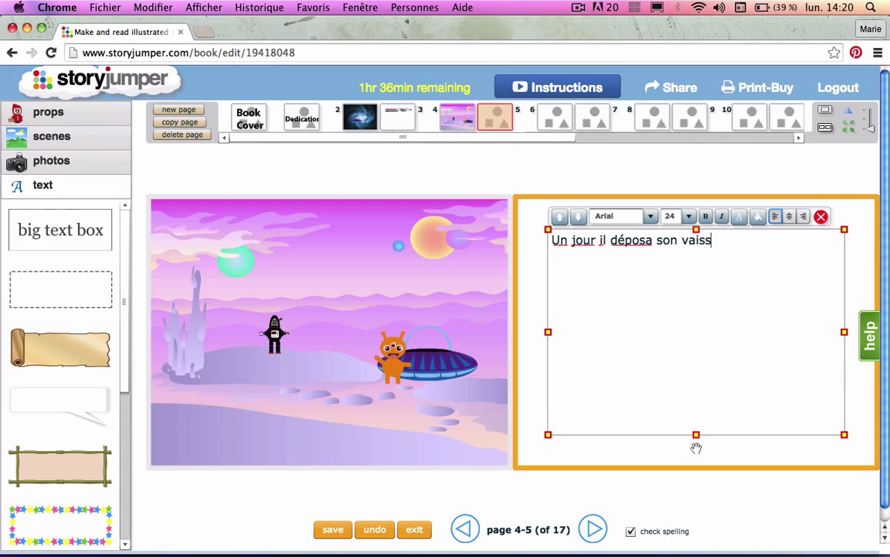
type("eau sur une belle pl")
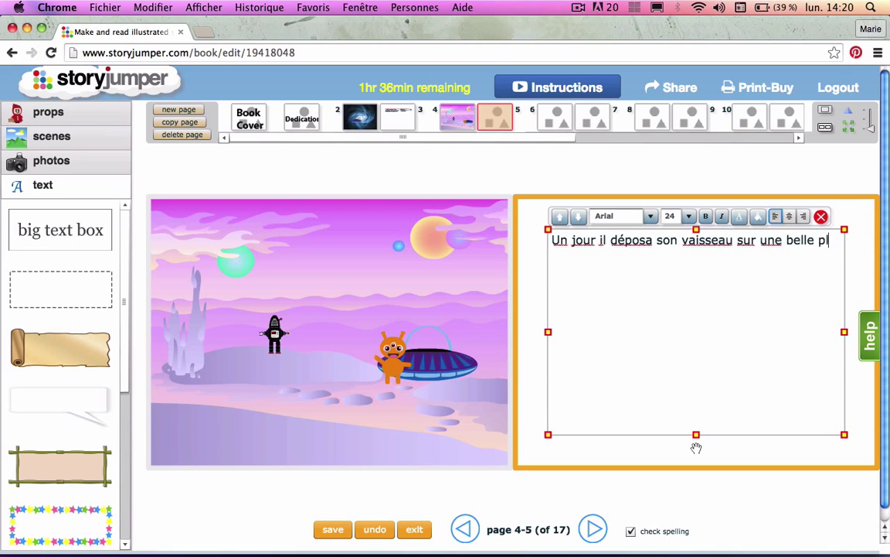
type("anète rose. ")
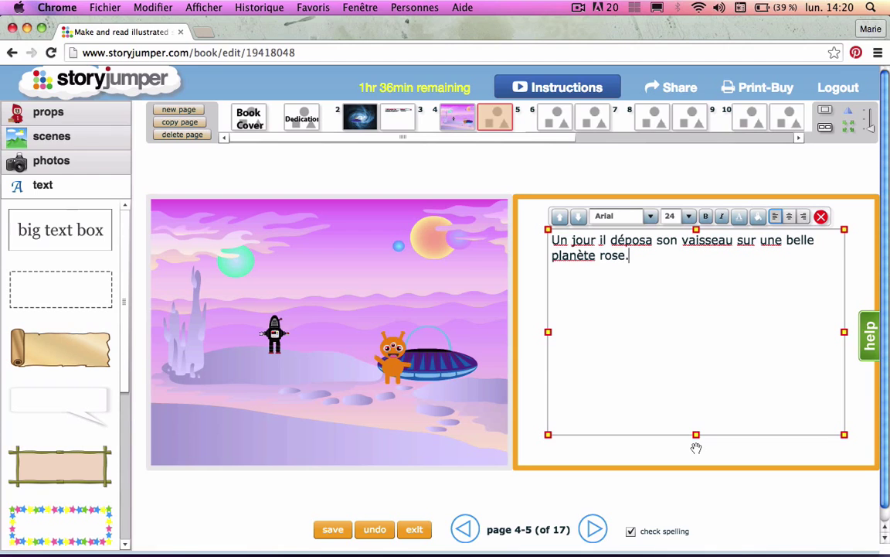
- Continue the page 5 story text with "En sortant de son vaisseau pour se dégourdir, il aperçut un robot au loin"
type("En sortant")
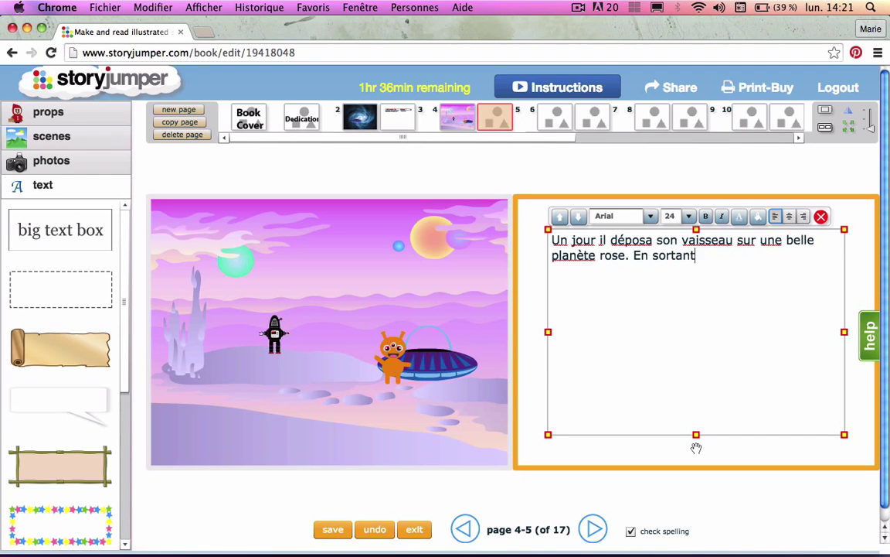
type(" de son vaisseau")
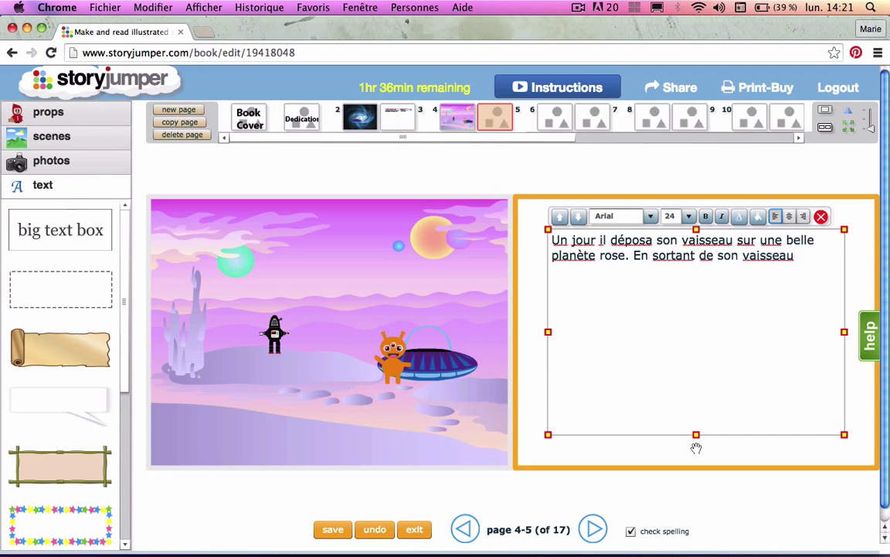
type(" pour se dégourdir, ")
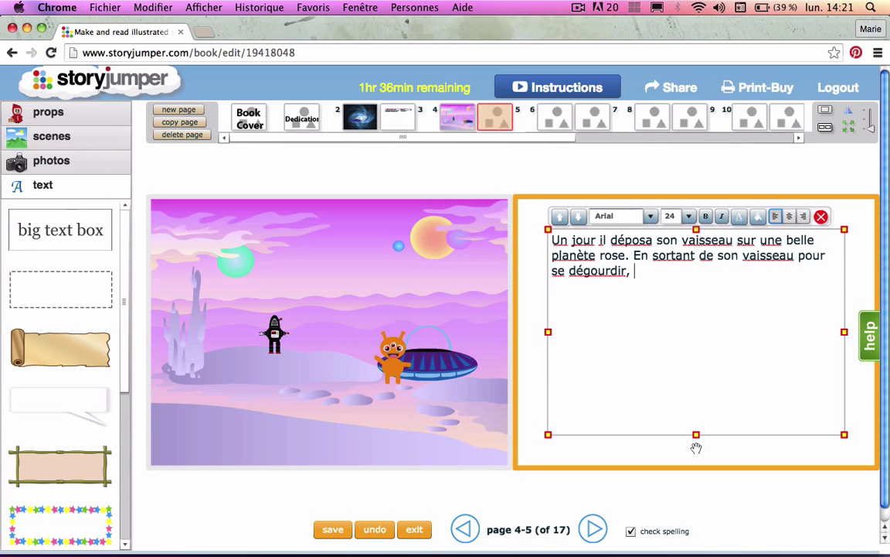
type("il aperçut un rob")
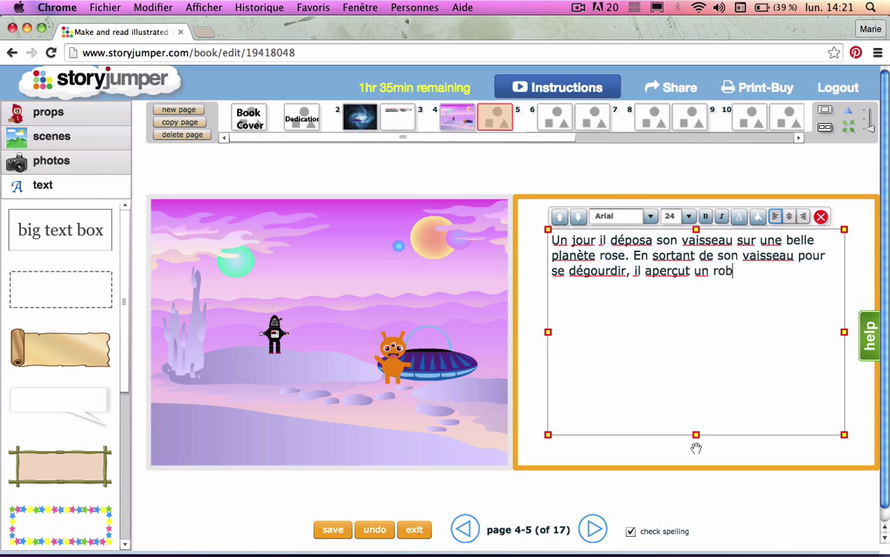
type("ot au loin")
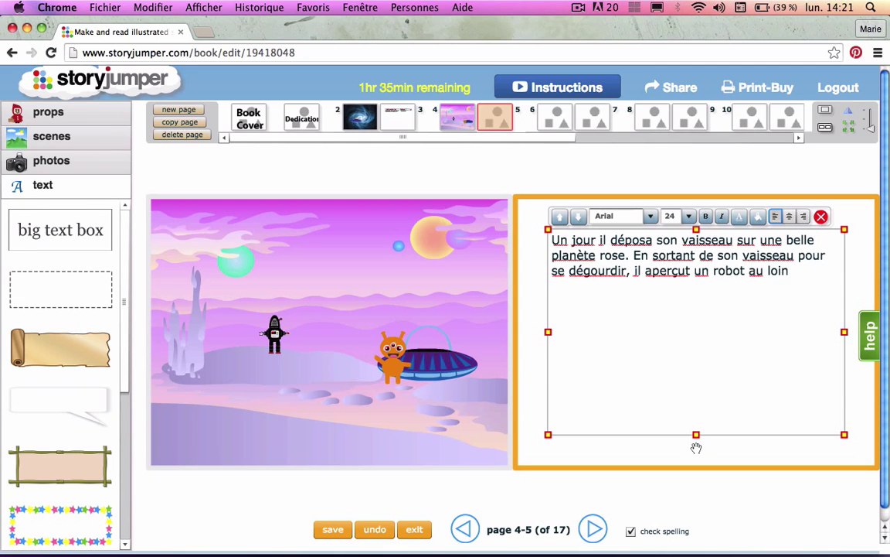
- End the robot sentence with a period and finish the page 5 text with "Il se demandait bien si ce robot était gentil ou méchant..."
type(". Il se demand")
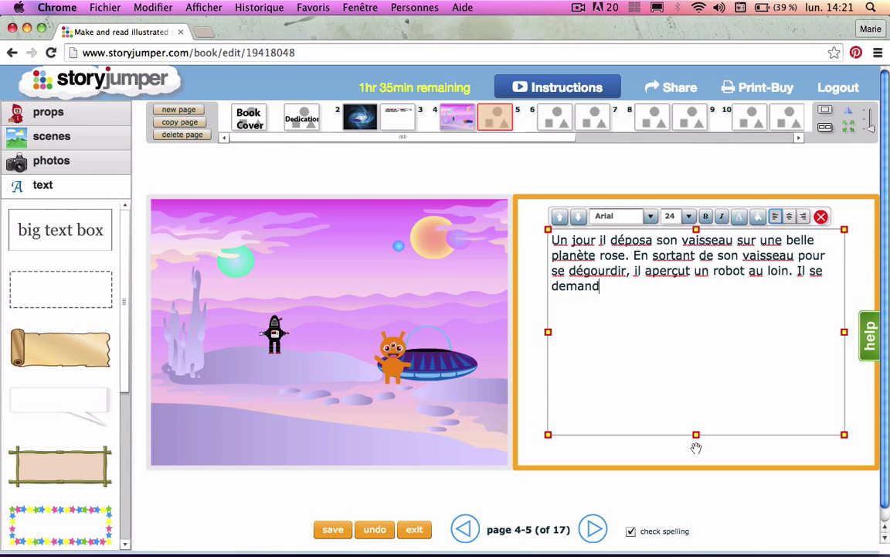
type("ait bien si ce rob")
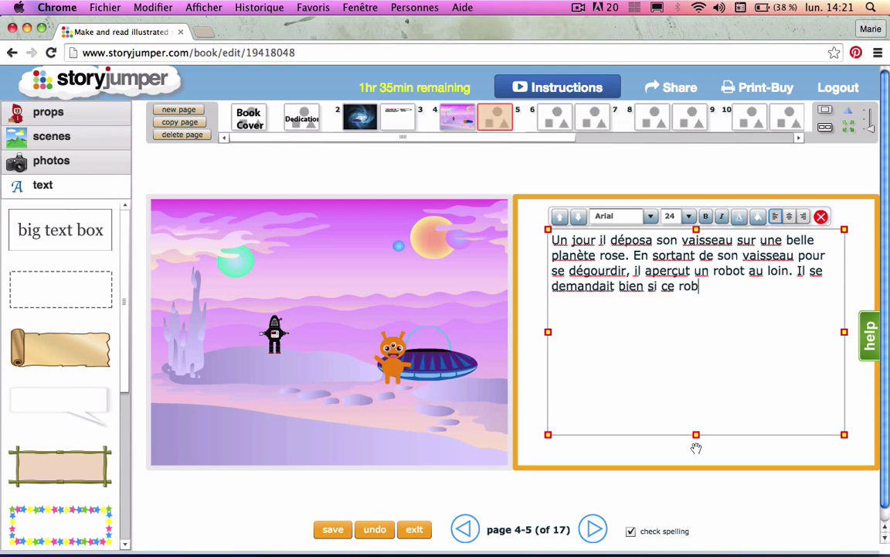
type("ot était gentil ou ")
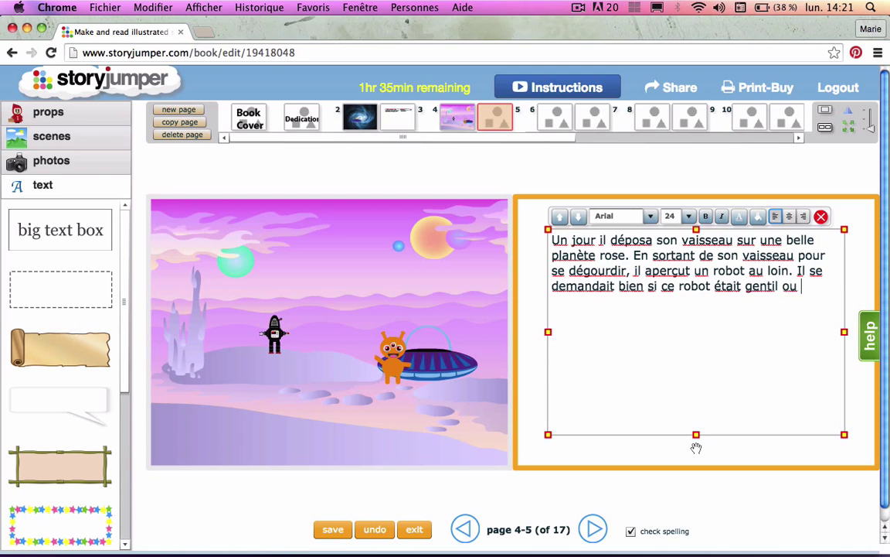
type("méchant...")
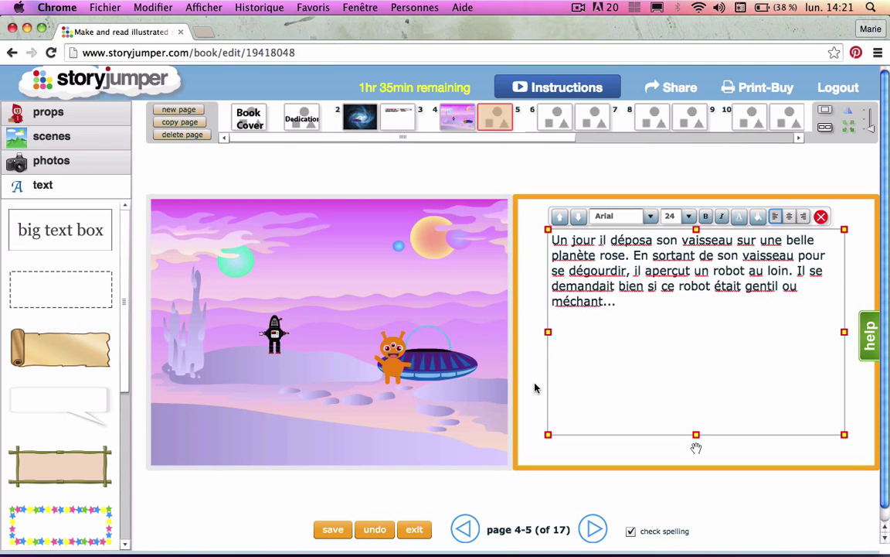
left_click(532, 390)
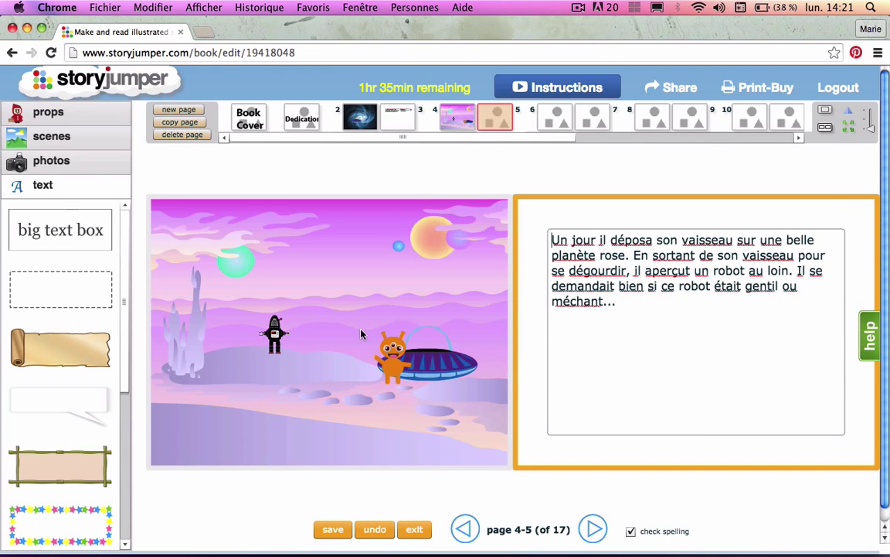
- Add a white cloud-shaped text bubble to page 4 and position it just above the orange alien
left_click(306, 374)
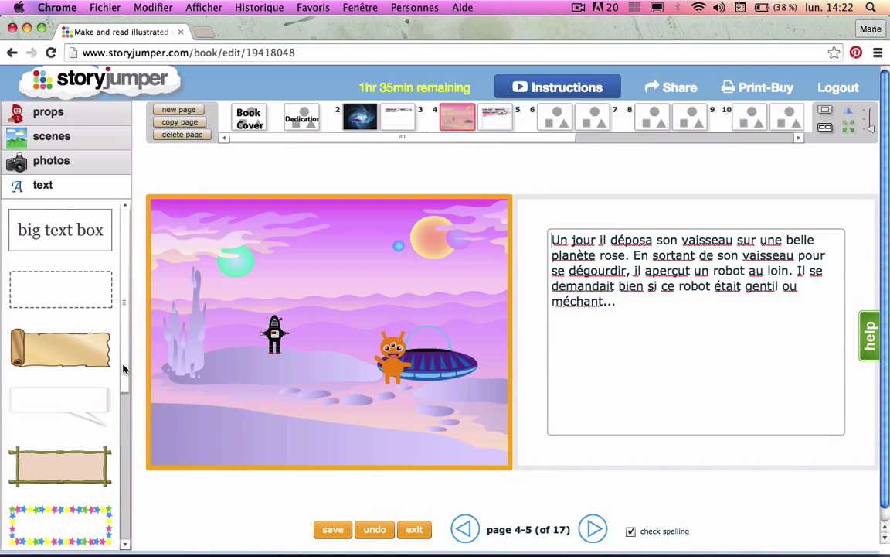
left_click_drag(124, 369, 124, 513)
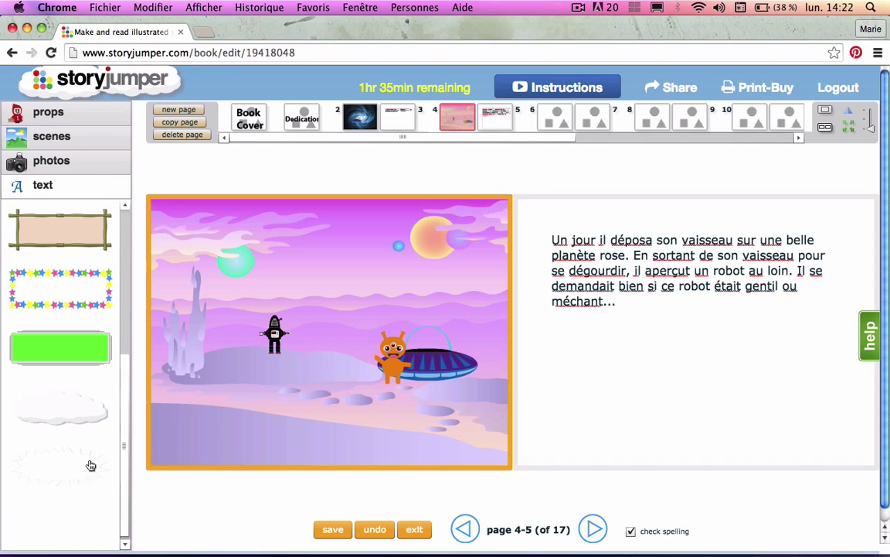
left_click(72, 410)
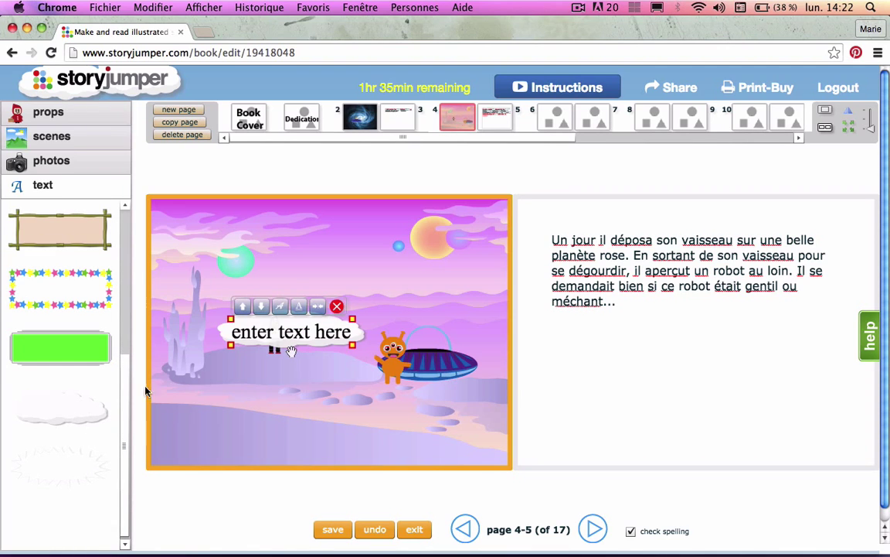
left_click_drag(291, 354, 420, 320)
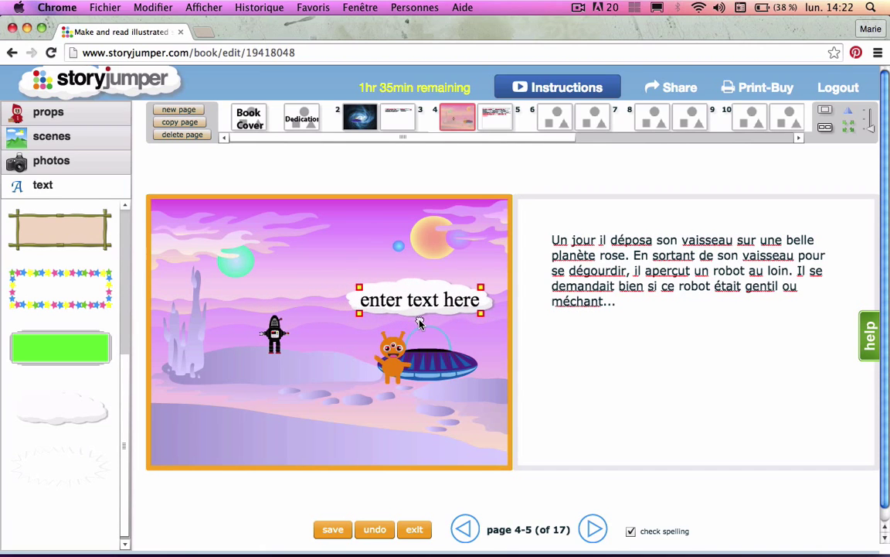
- Replace the placeholder text in the page 4 cloud bubble with "Hmm, est-ce"
left_click(424, 302)
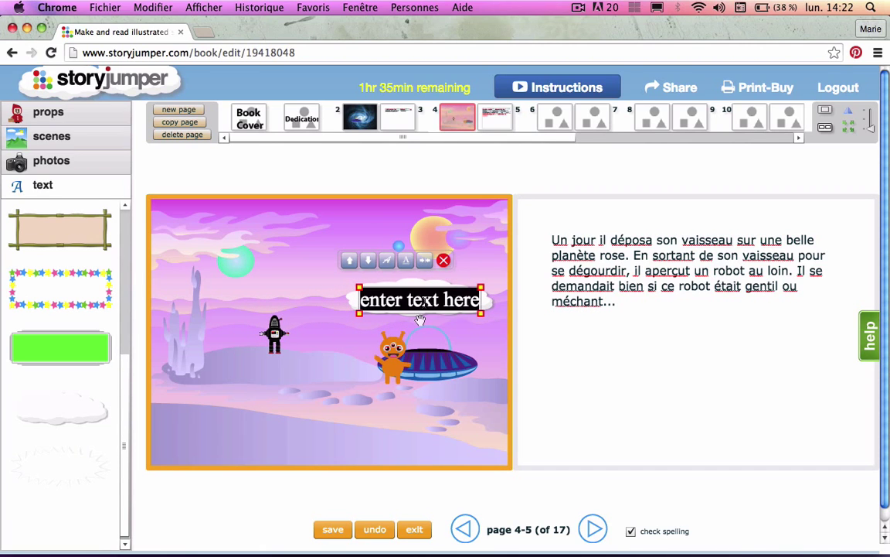
type("H")
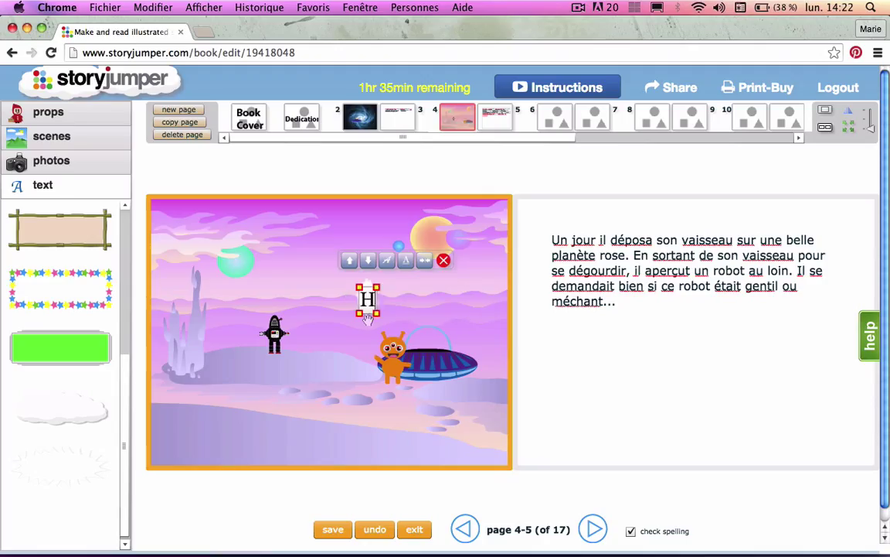
type("mm,")
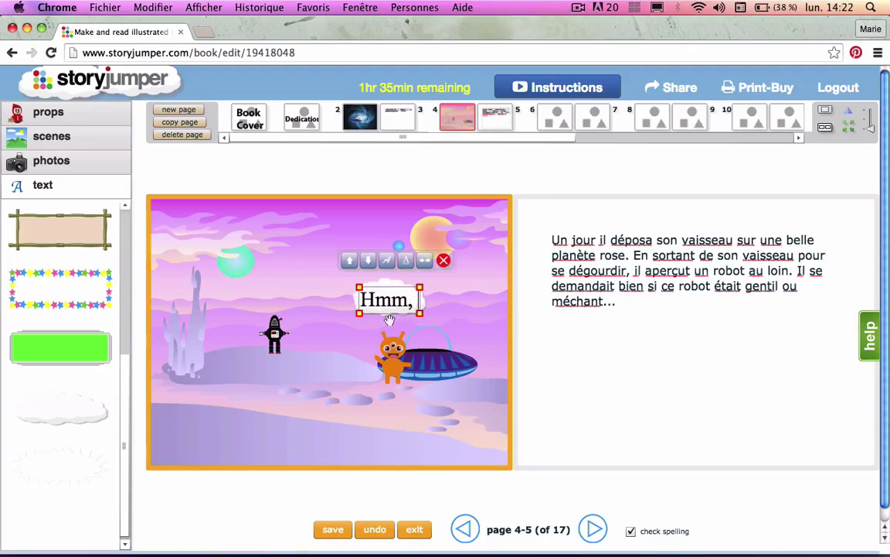
type(" es")
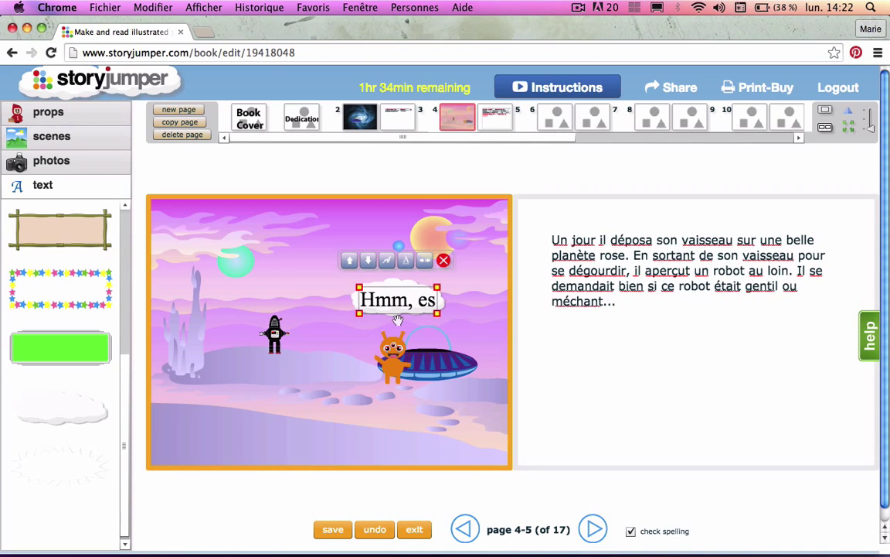
type("t-ce")
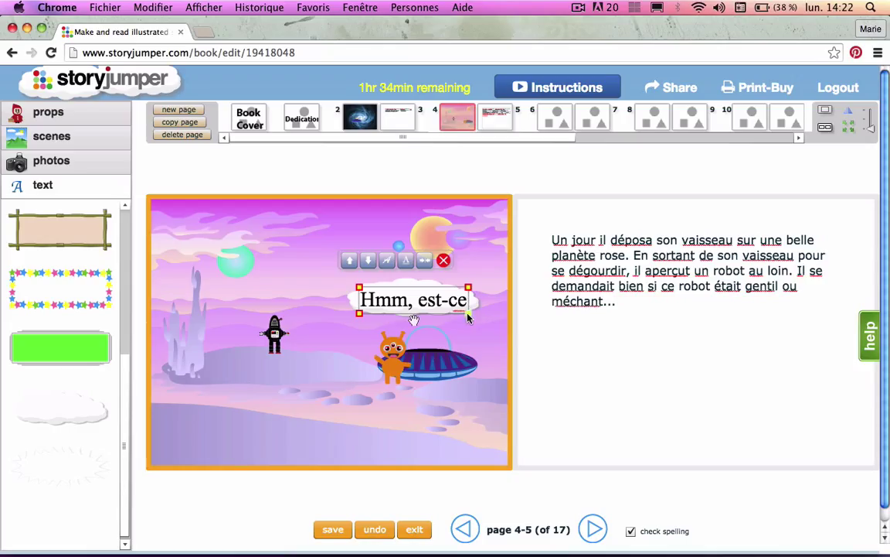
- Shrink the cloud bubble above the alien and complete its text to read "Hmm, est-ce qu'il est gentil?"
left_click_drag(467, 317, 432, 309)
left_click(397, 312)
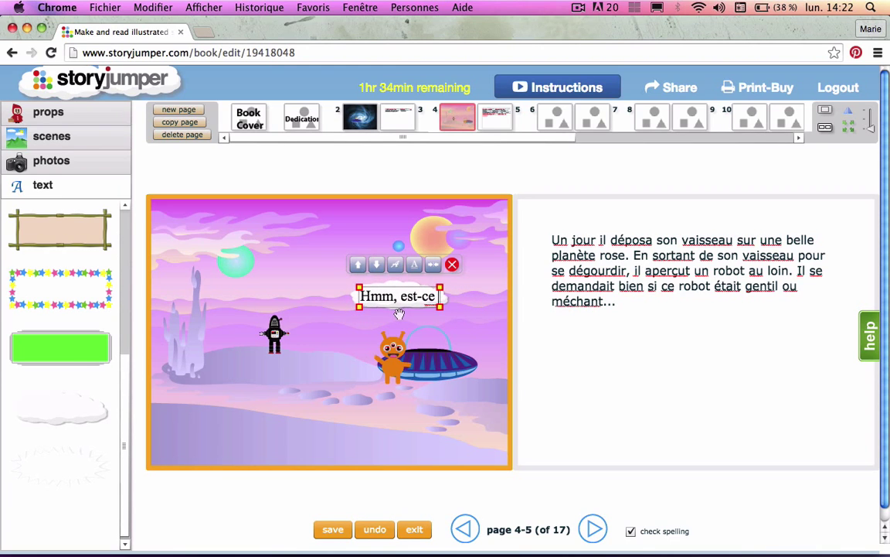
type("qu'i")
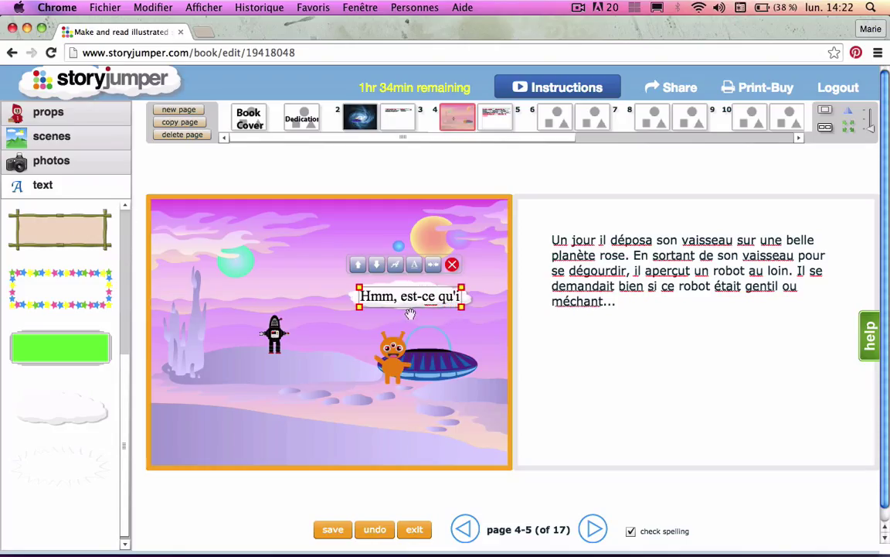
type("l")
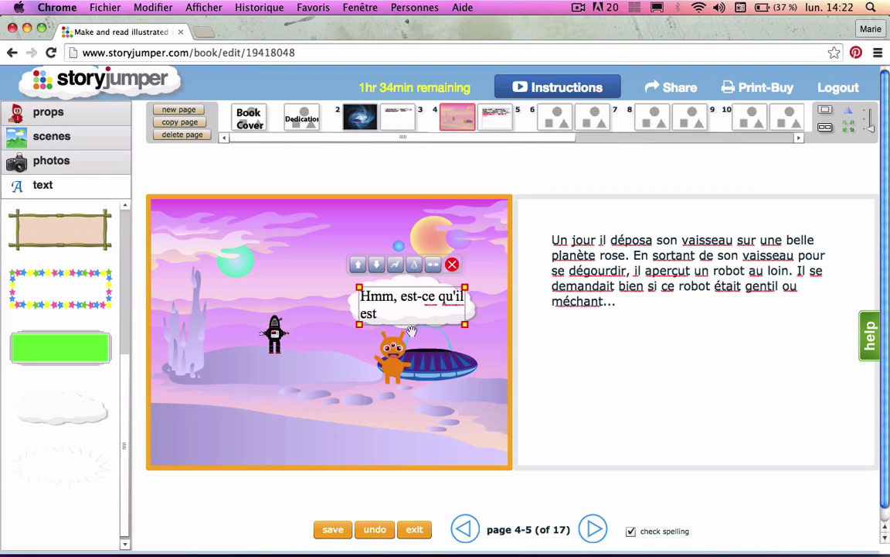
type("est gentil?")
left_click(318, 412)
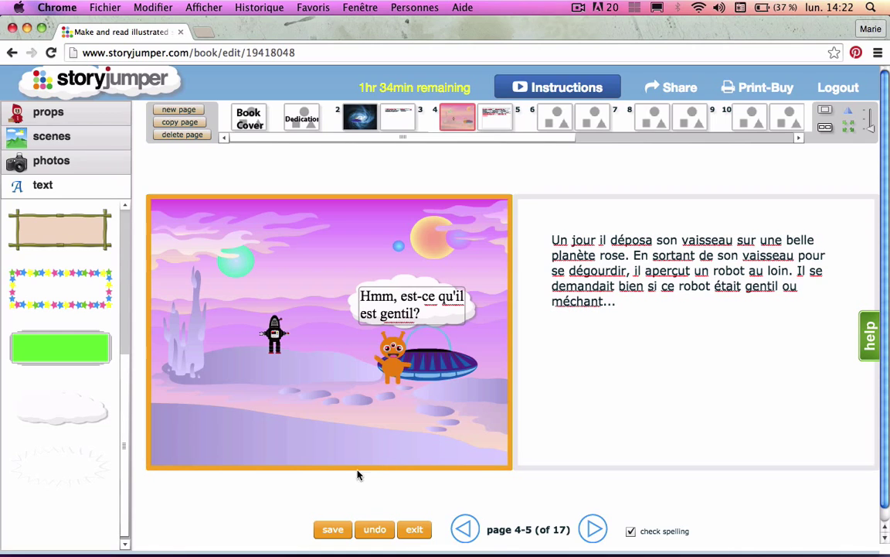
- Deselect the cloud bubble, save the book and exit the editor
left_click(572, 410)
left_click(307, 421)
left_click(334, 530)
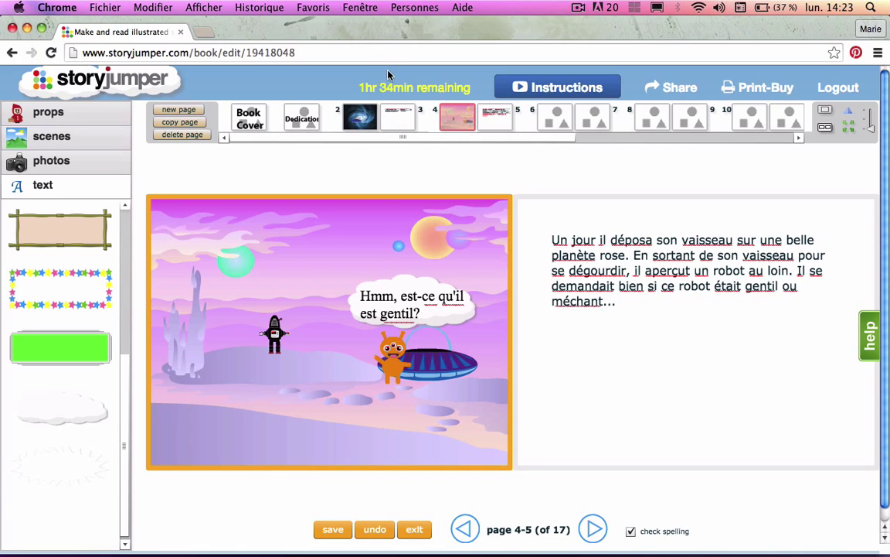
left_click(415, 530)
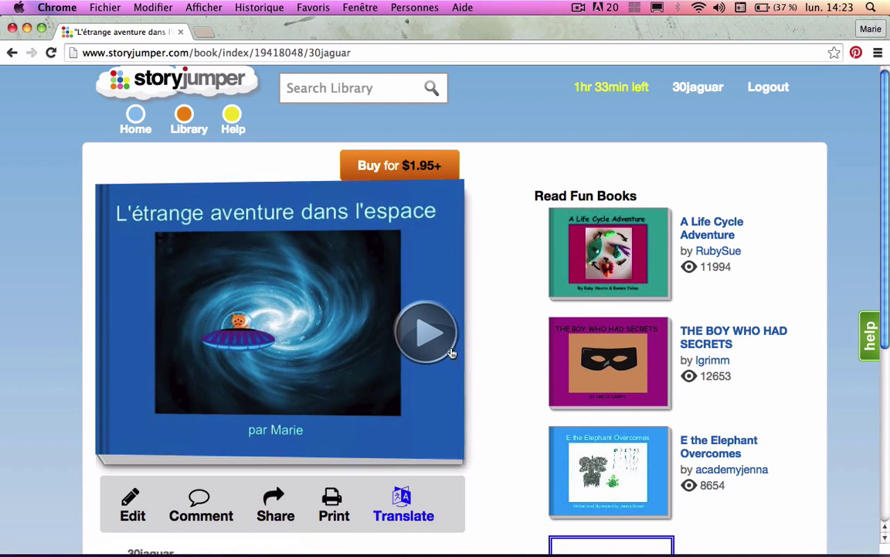
- Open the book in reading view and page through it from the dedication to the blank pages 6-7
left_click(428, 334)
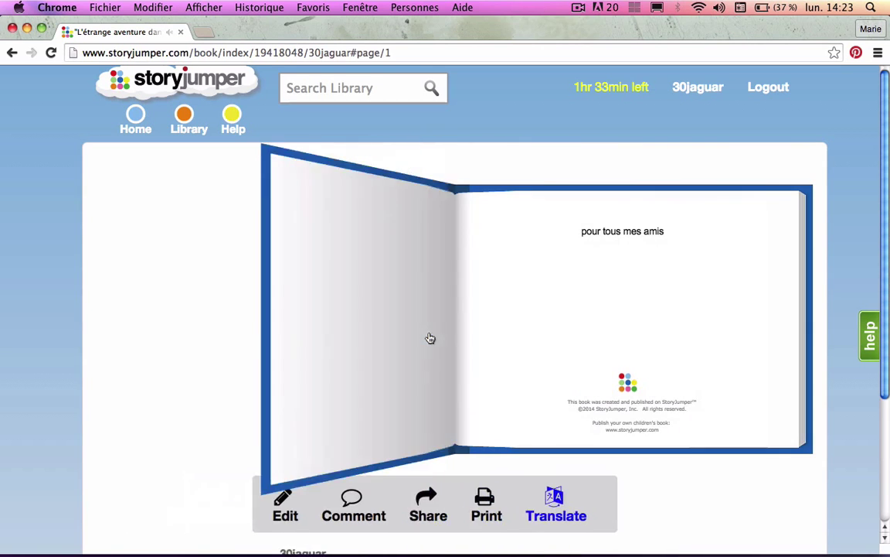
left_click(783, 433)
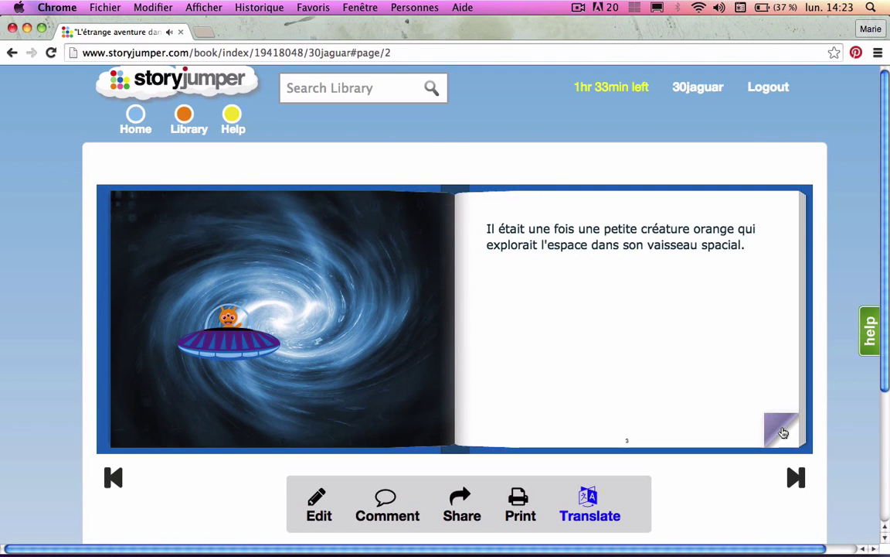
left_click(783, 433)
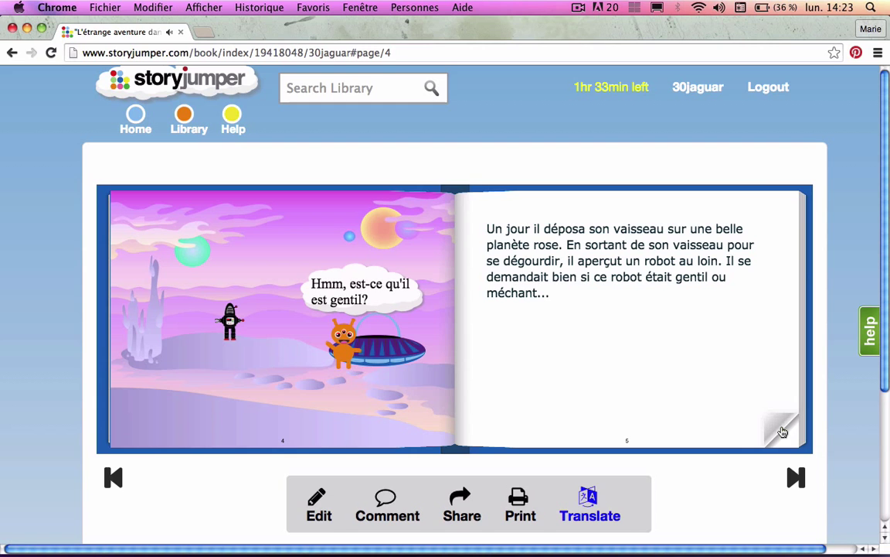
left_click(783, 433)
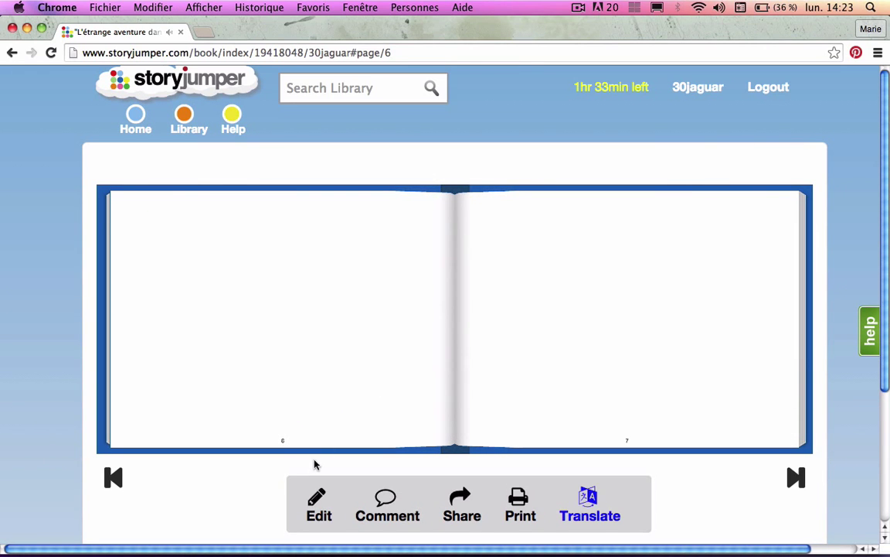
- Reopen the book for editing and apply the pink planet landscape scene to page 6
left_click(318, 509)
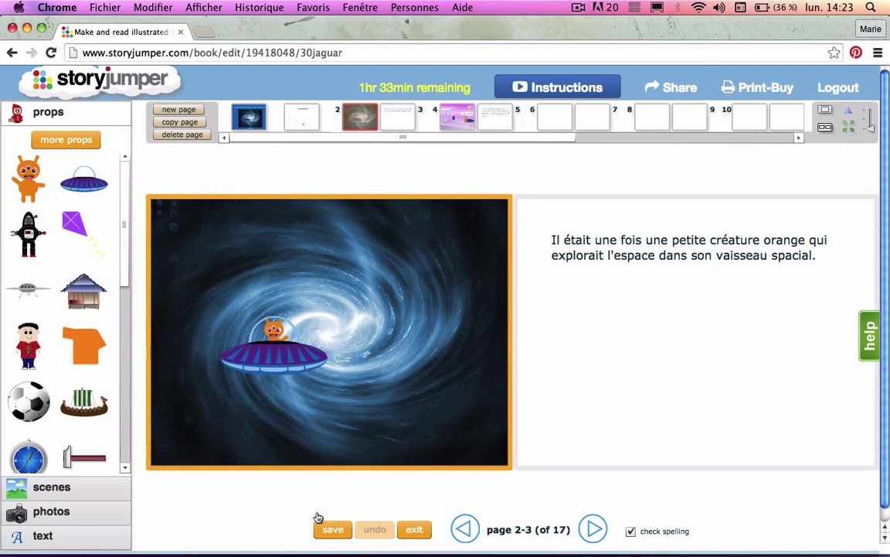
left_click(562, 118)
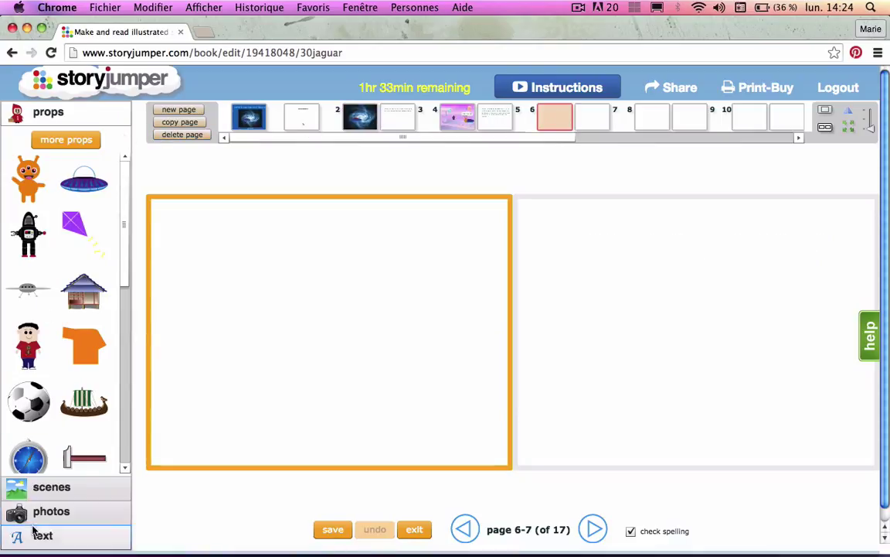
left_click(52, 490)
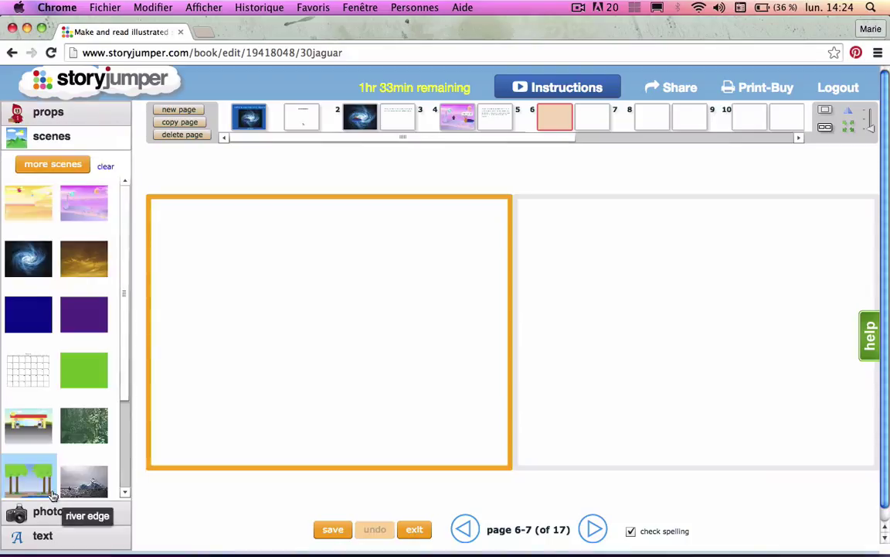
left_click(89, 212)
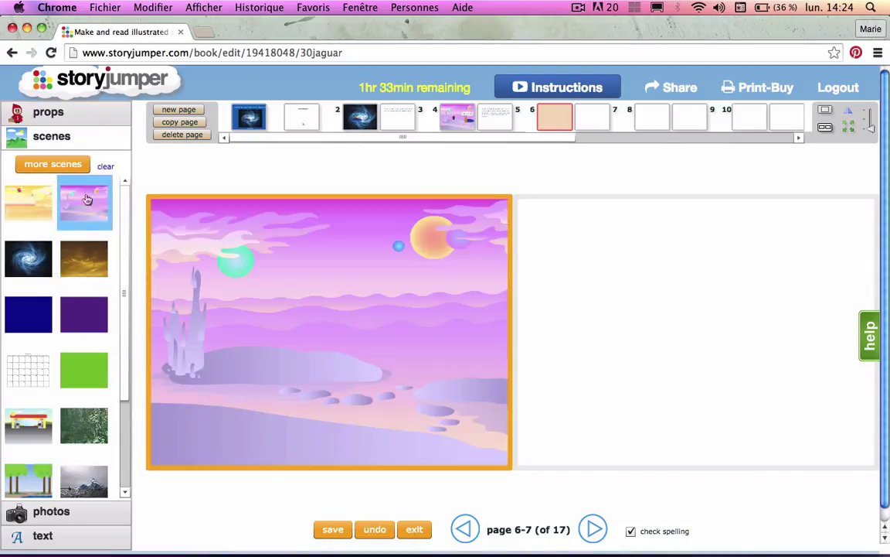
- Add the black robot prop to page 6, enlarge it and place it just left of the scene's center
left_click(71, 113)
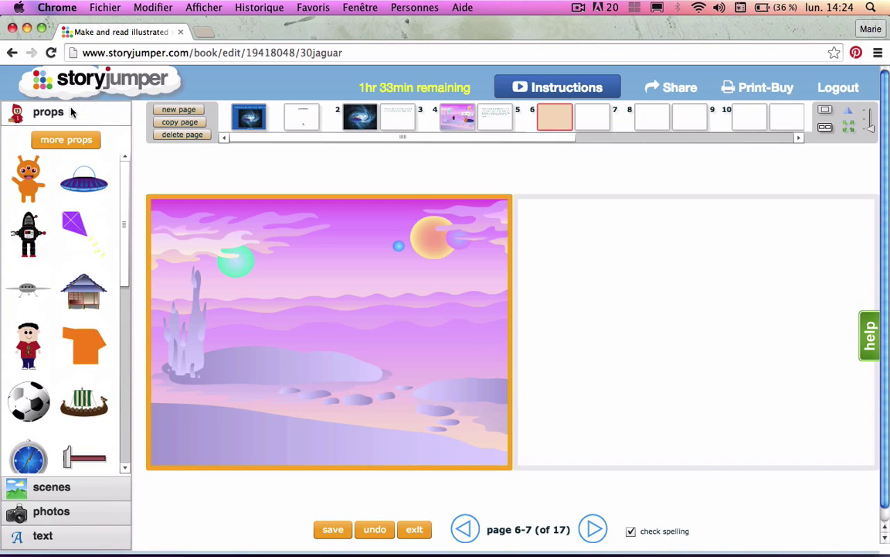
left_click(27, 236)
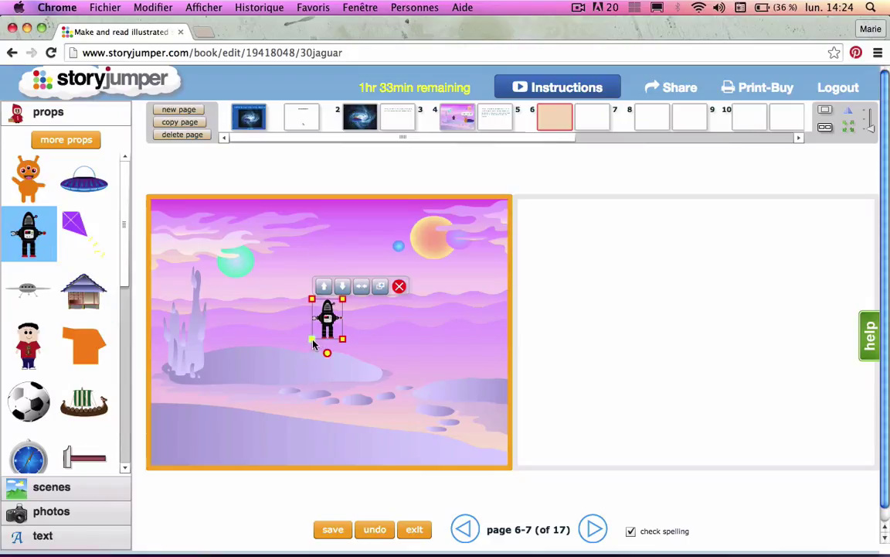
left_click_drag(313, 344, 275, 402)
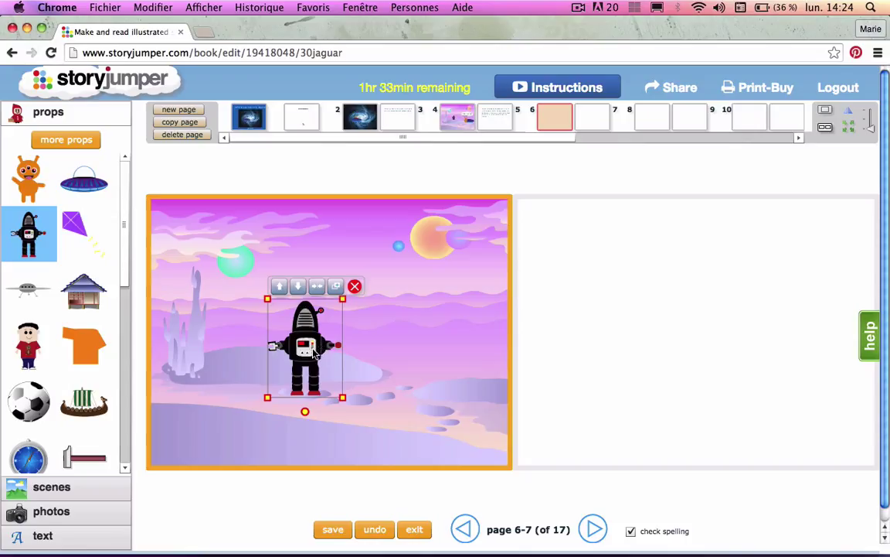
left_click_drag(314, 351, 294, 350)
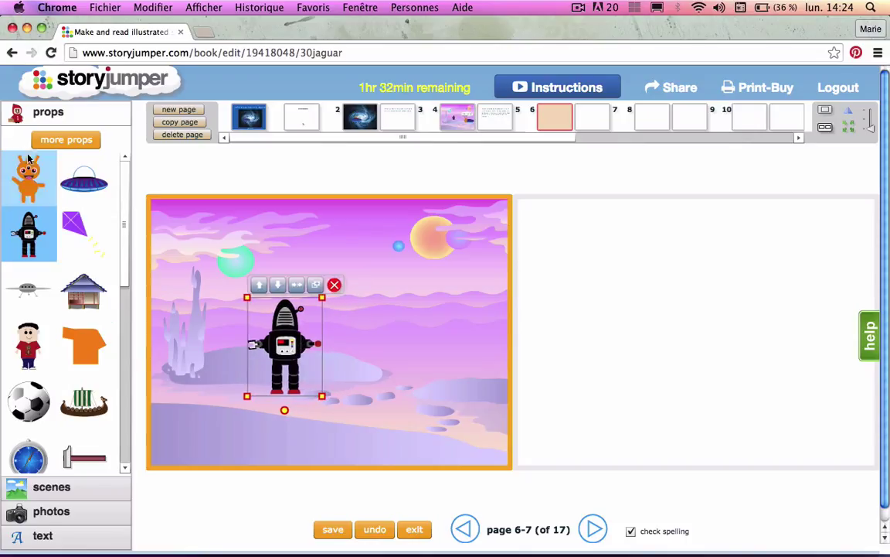
- Add the orange alien prop to page 6, enlarge it slightly and stand it to the right of the robot
left_click(28, 166)
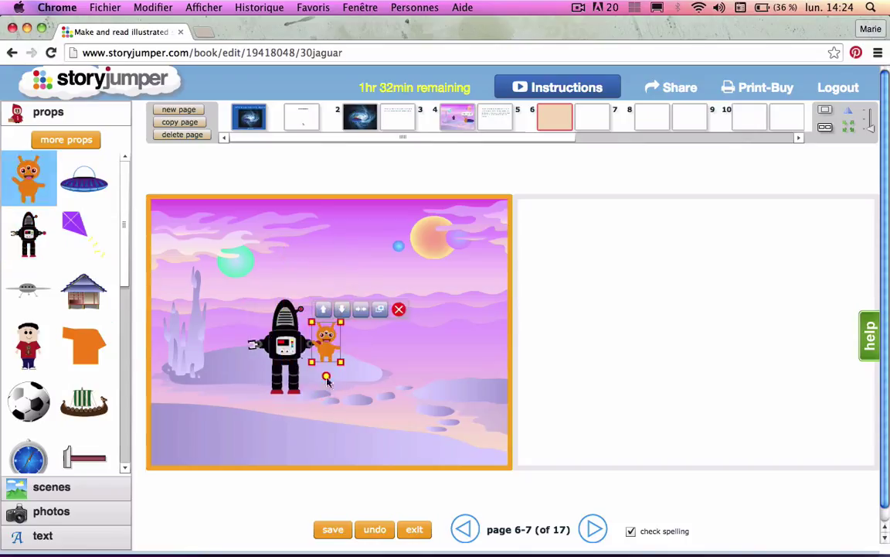
left_click_drag(340, 361, 357, 384)
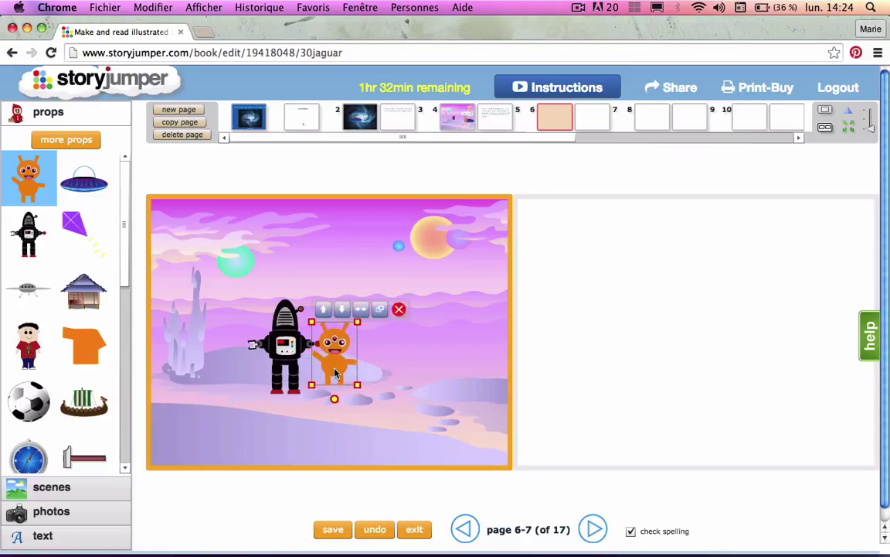
left_click_drag(334, 373, 364, 383)
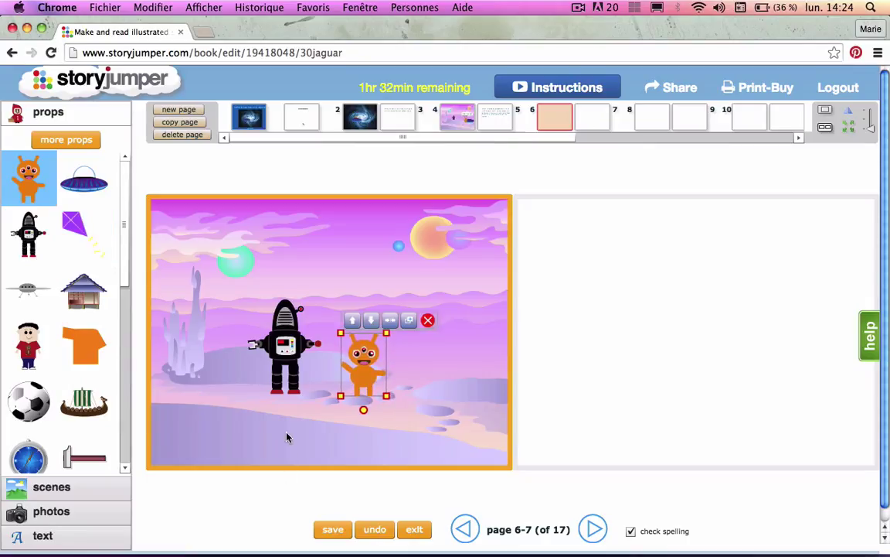
left_click(259, 418)
- Add the purple flying saucer prop to page 6, enlarge it and place it over the orange alien
left_click(93, 177)
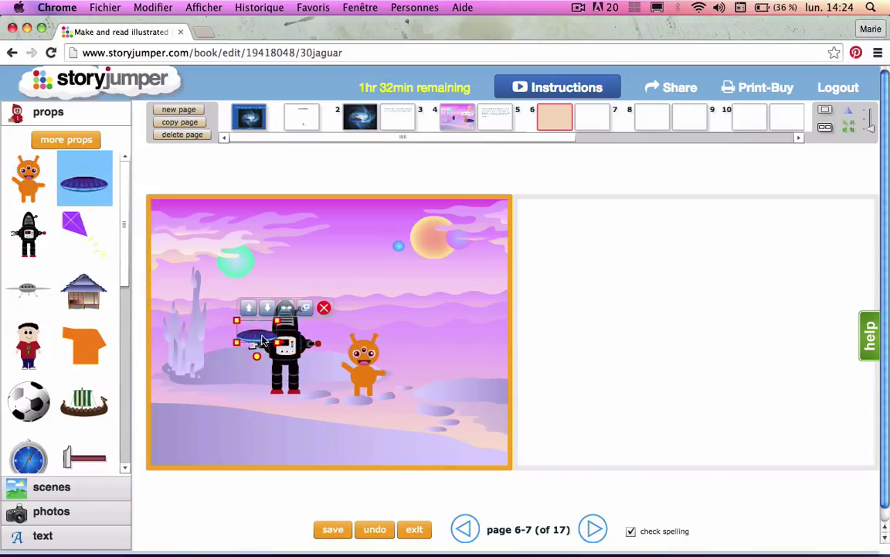
left_click_drag(263, 333, 308, 402)
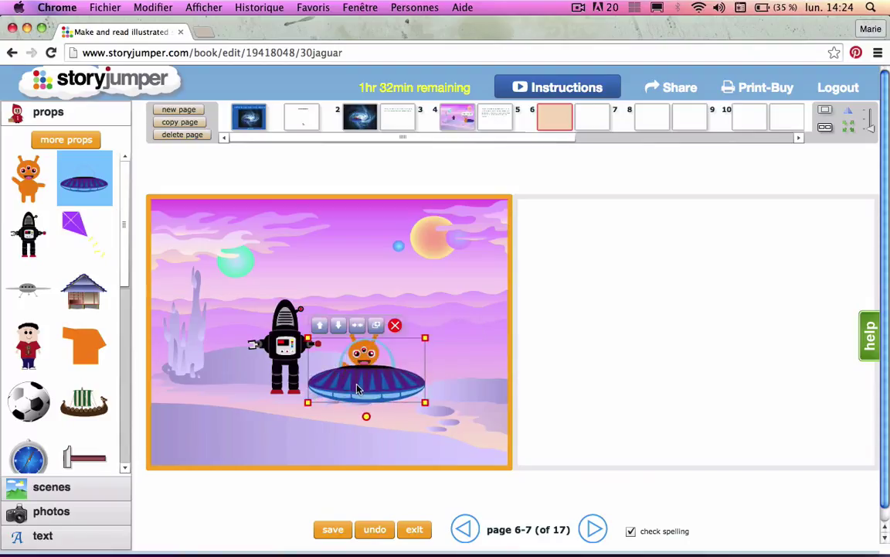
left_click(441, 384)
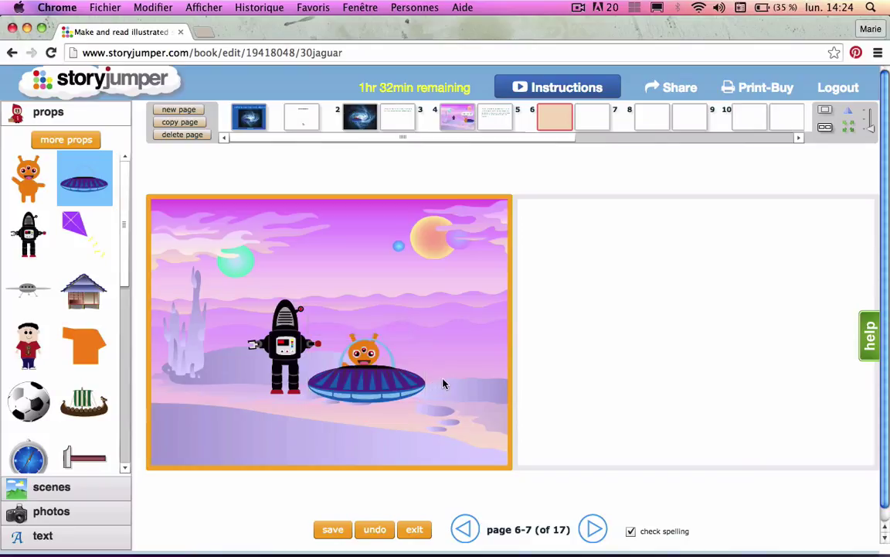
- Bring the orange alien in front of the flying saucer on page 6
left_click(365, 355)
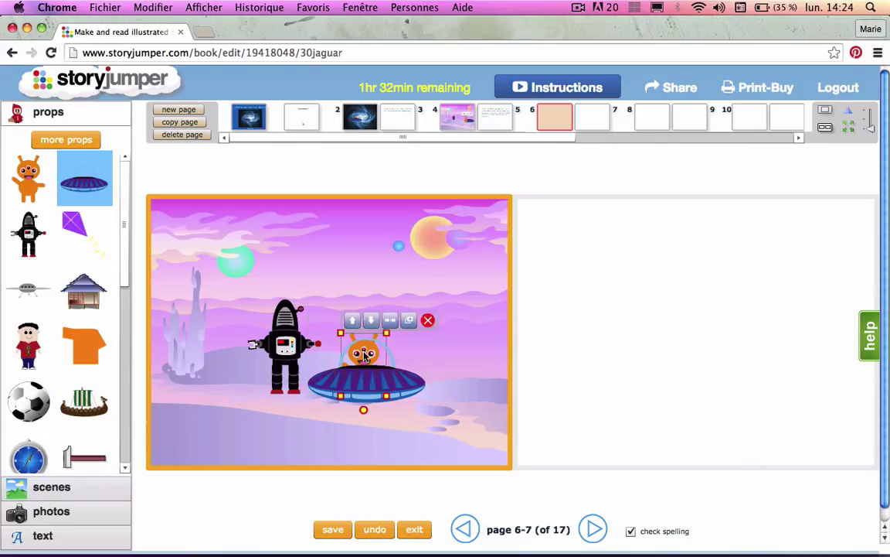
left_click(352, 321)
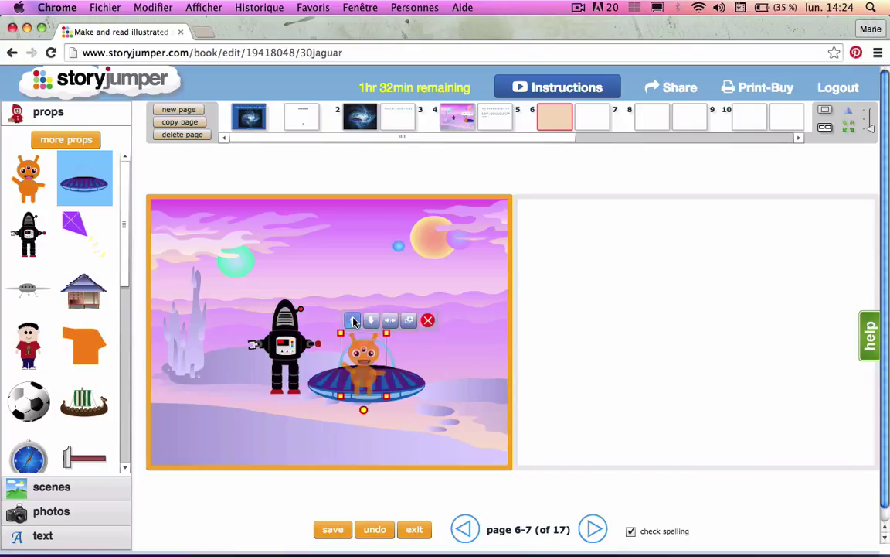
left_click(447, 375)
- Shift the flying saucer up and to the right so it sits behind the alien, and save the book
left_click(407, 385)
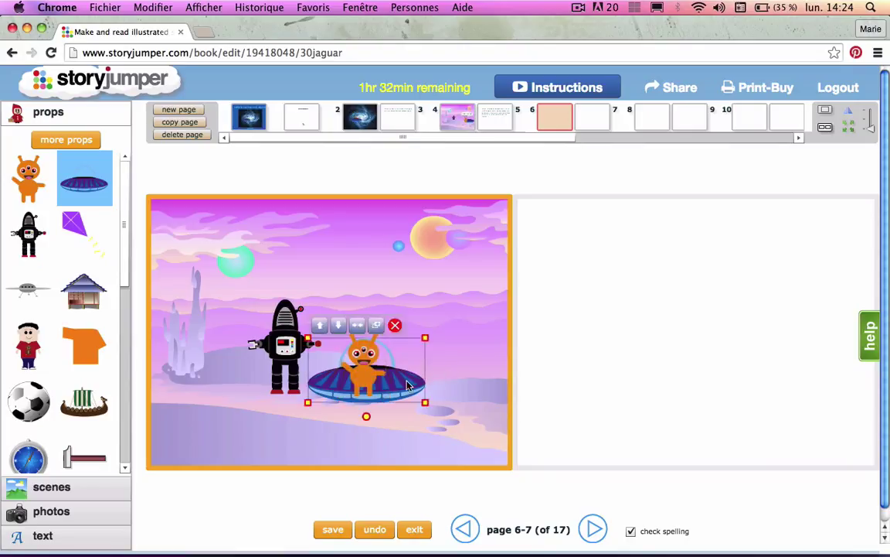
left_click_drag(407, 385, 434, 369)
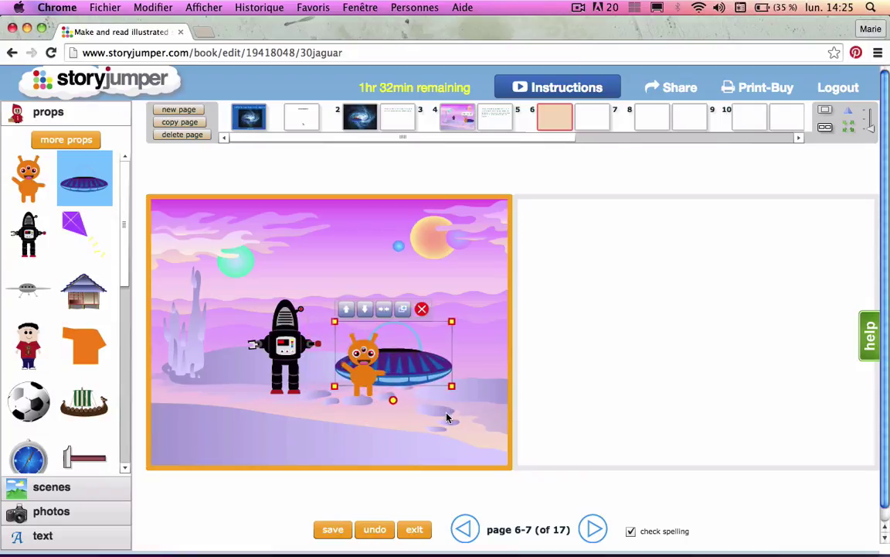
left_click(447, 418)
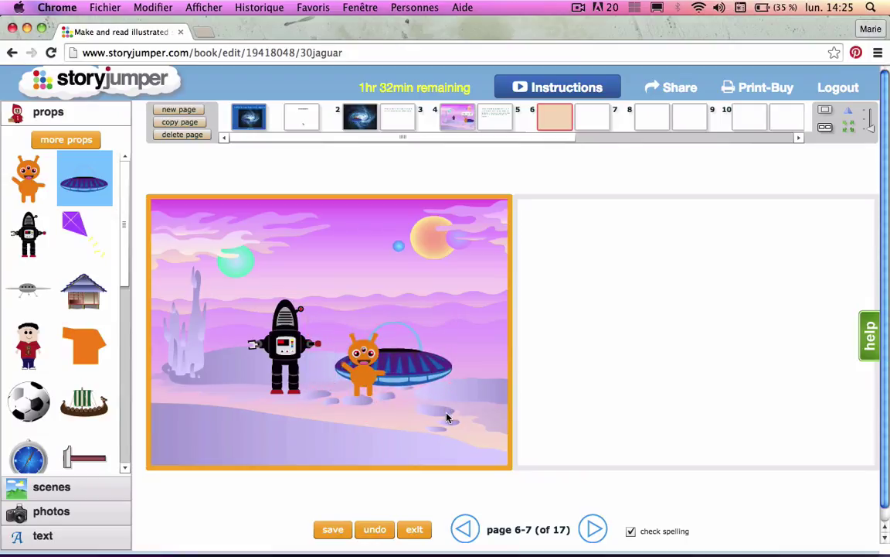
left_click(335, 532)
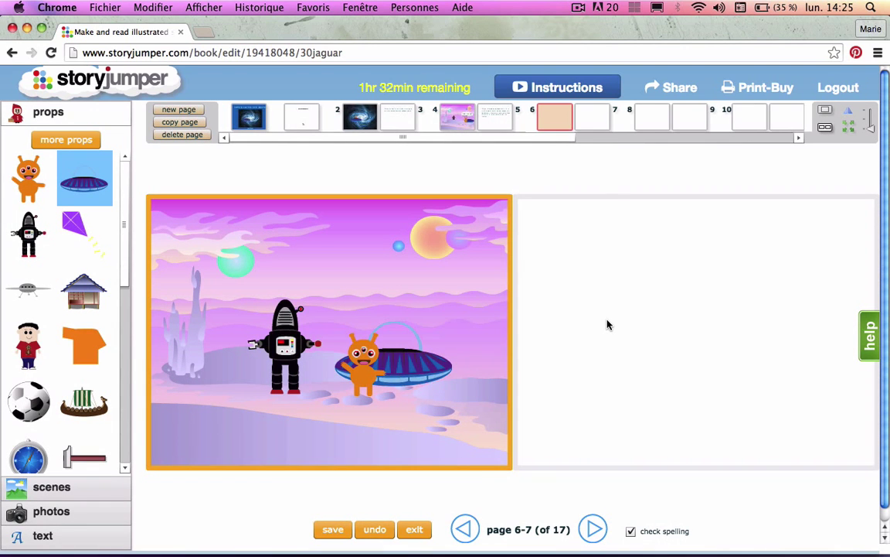
- Add a big text box to the blank page 7
left_click(608, 325)
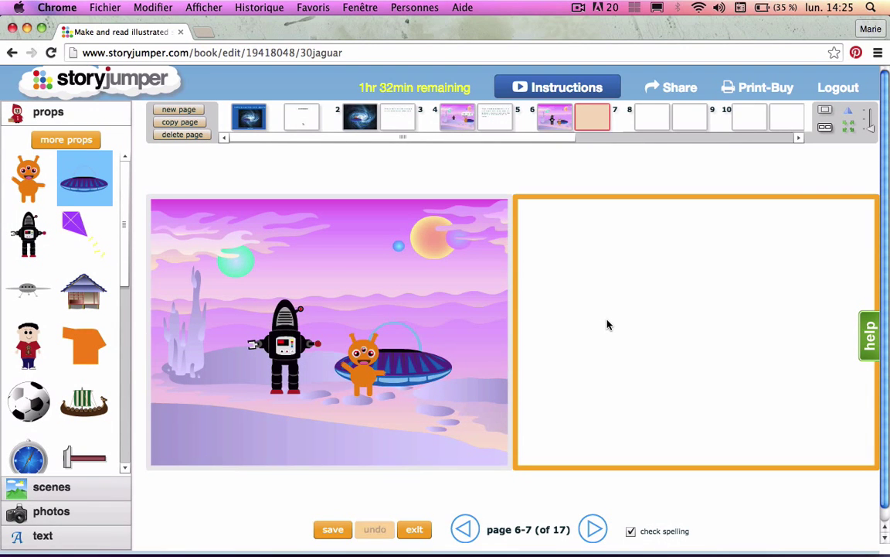
left_click(70, 487)
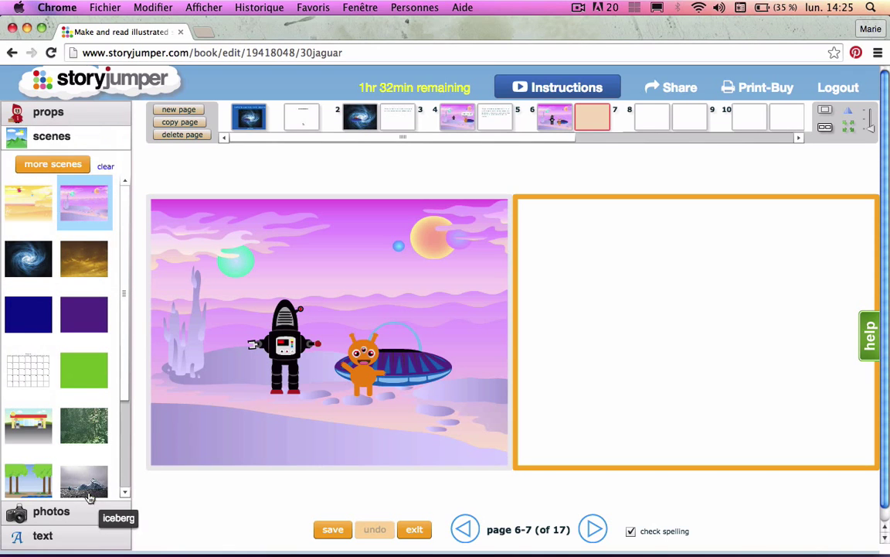
left_click(65, 538)
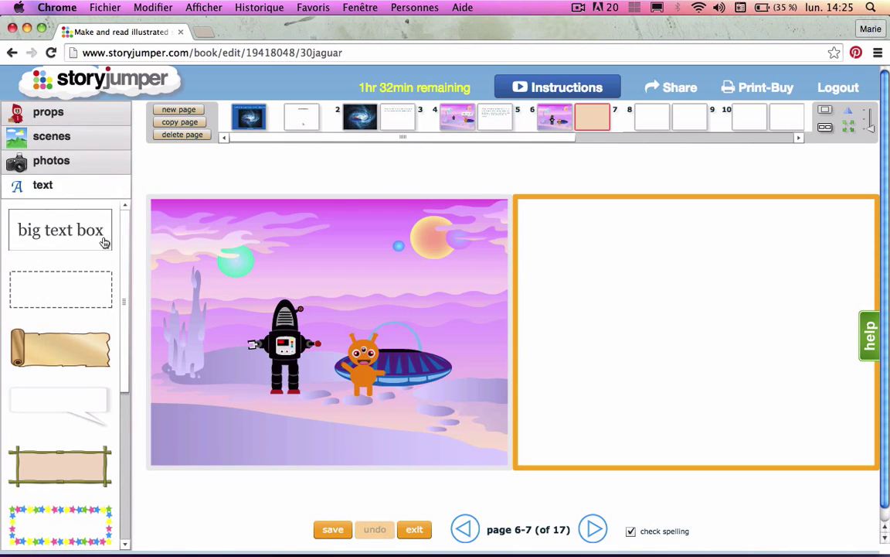
left_click_drag(104, 235, 696, 448)
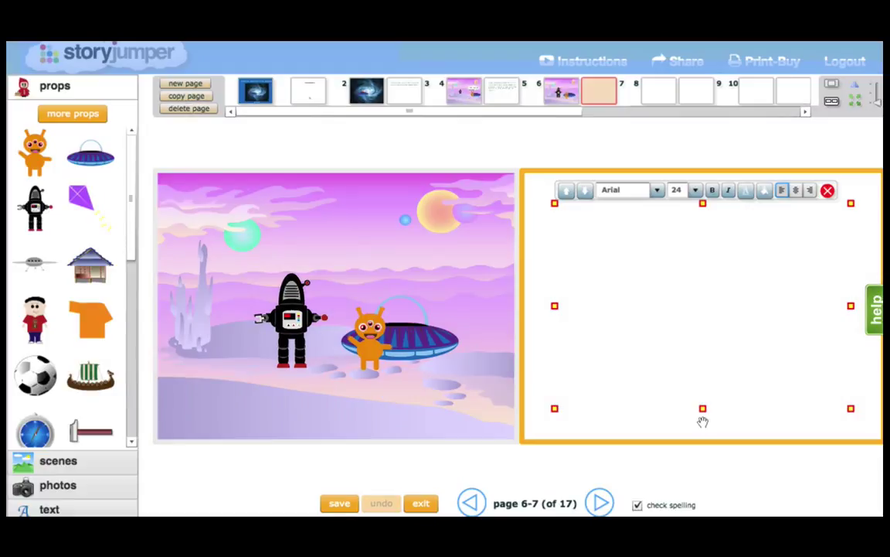